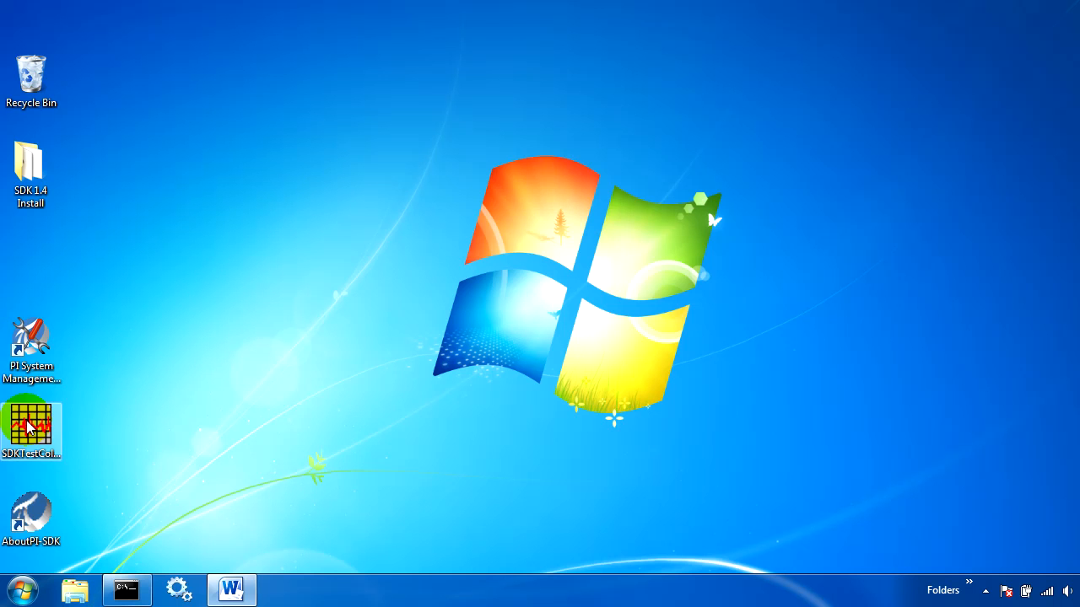
Open the SDK 1.4 Install folder, look at the PI SDK setup files, and close the folder.
left_click(32, 165)
double_click(32, 165)
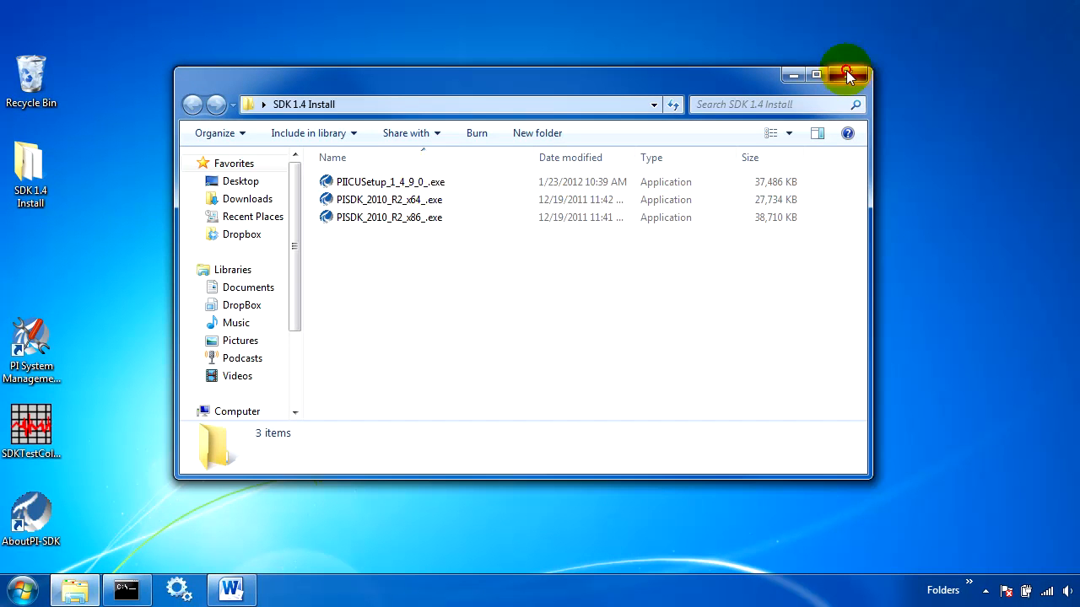
left_click(837, 75)
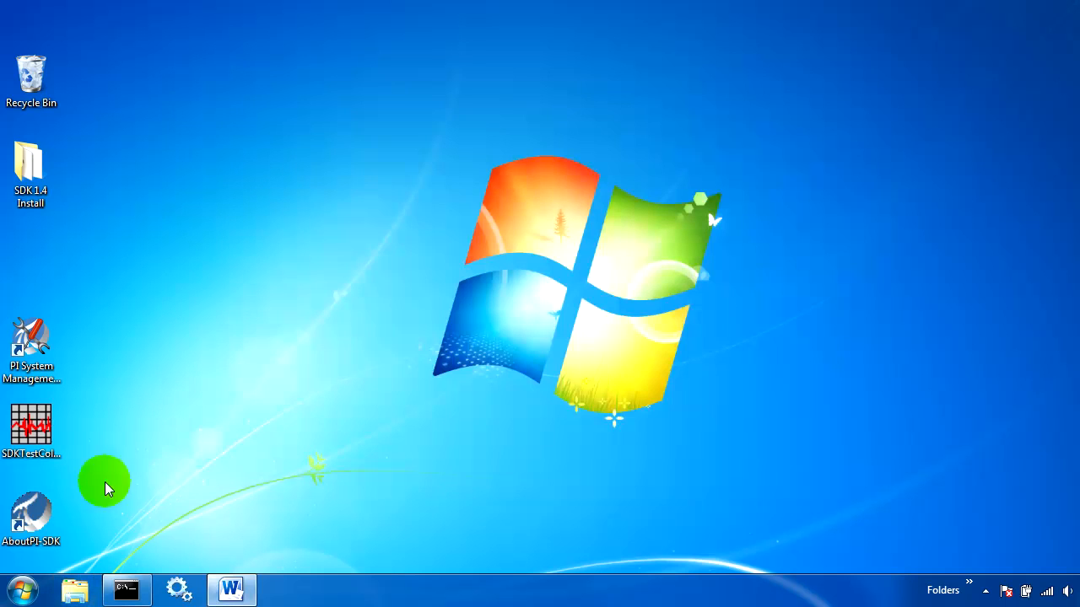
Open the PI SDK Utility and connect to the pbsupport server.
left_click(41, 510)
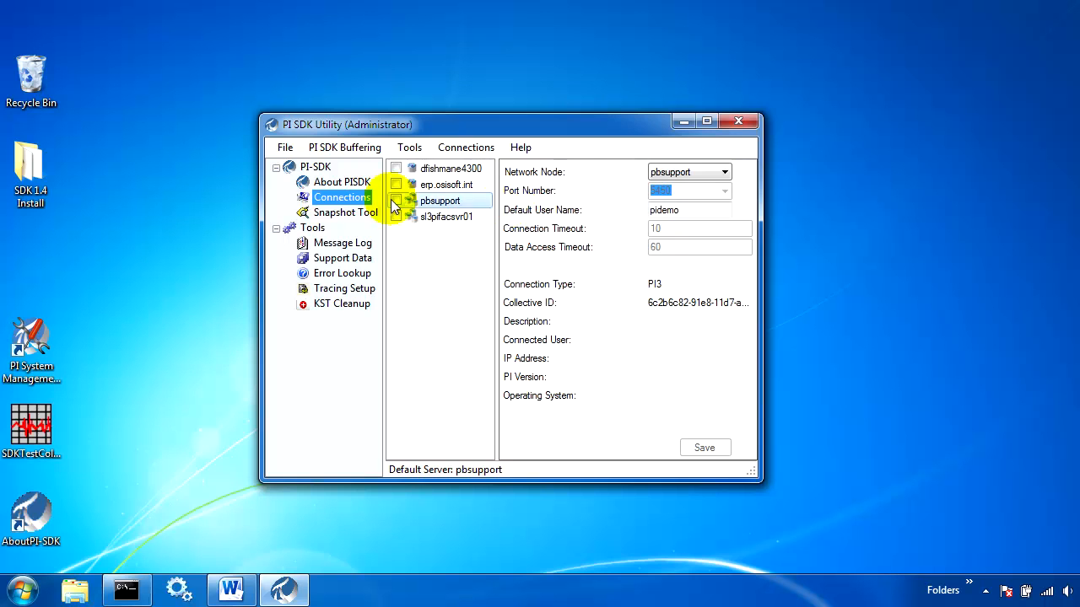
left_click(350, 269)
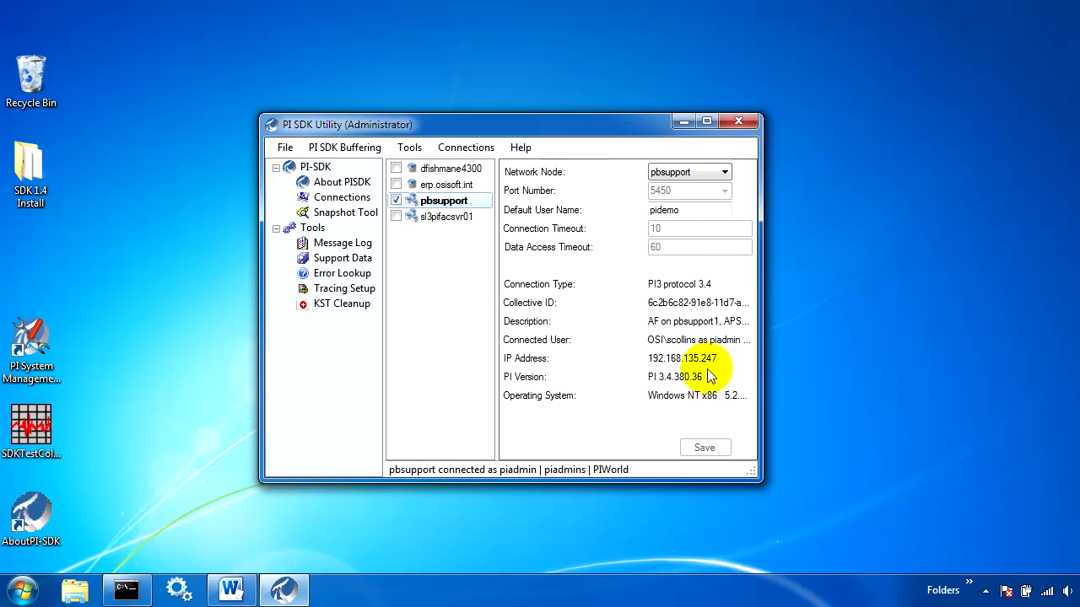
Enable PI SDK Buffering in the buffering configuration, save it, and restart the PI Buffer Subsystem.
left_click(348, 149)
left_click(359, 165)
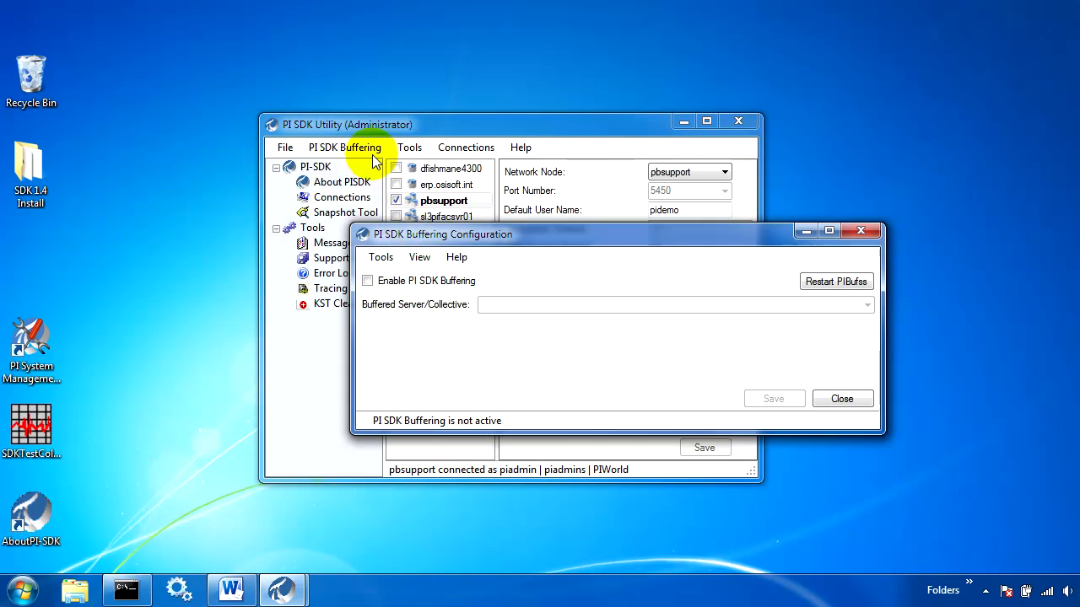
left_click(368, 283)
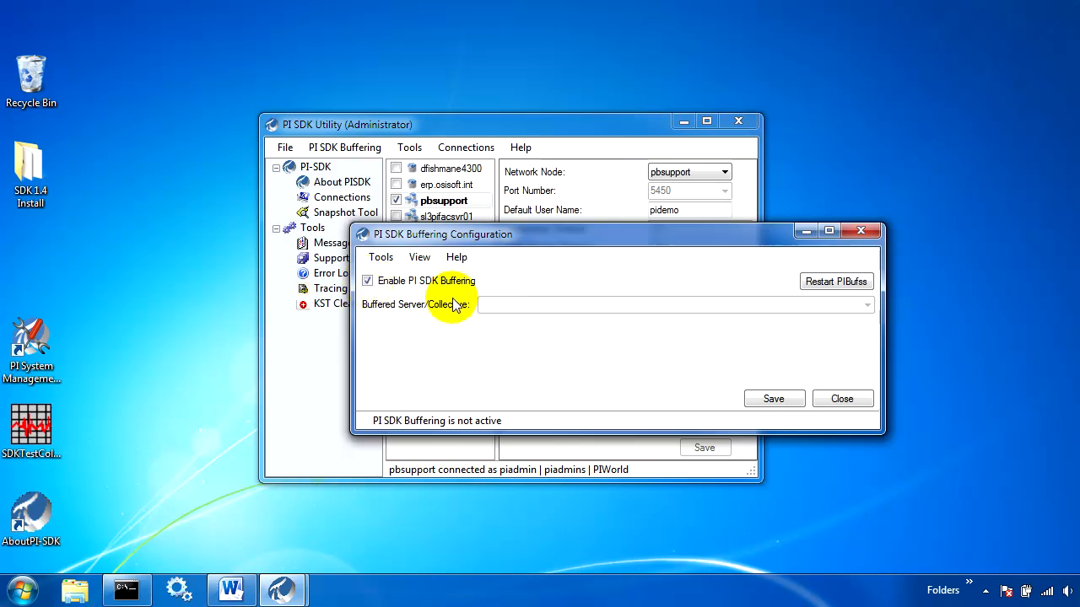
left_click(760, 394)
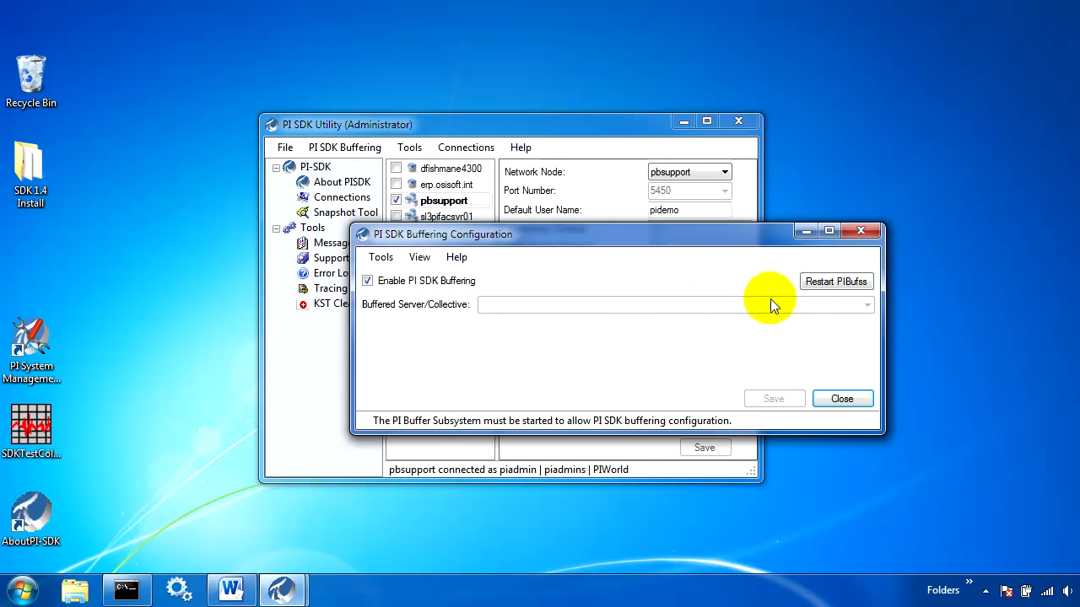
left_click(835, 285)
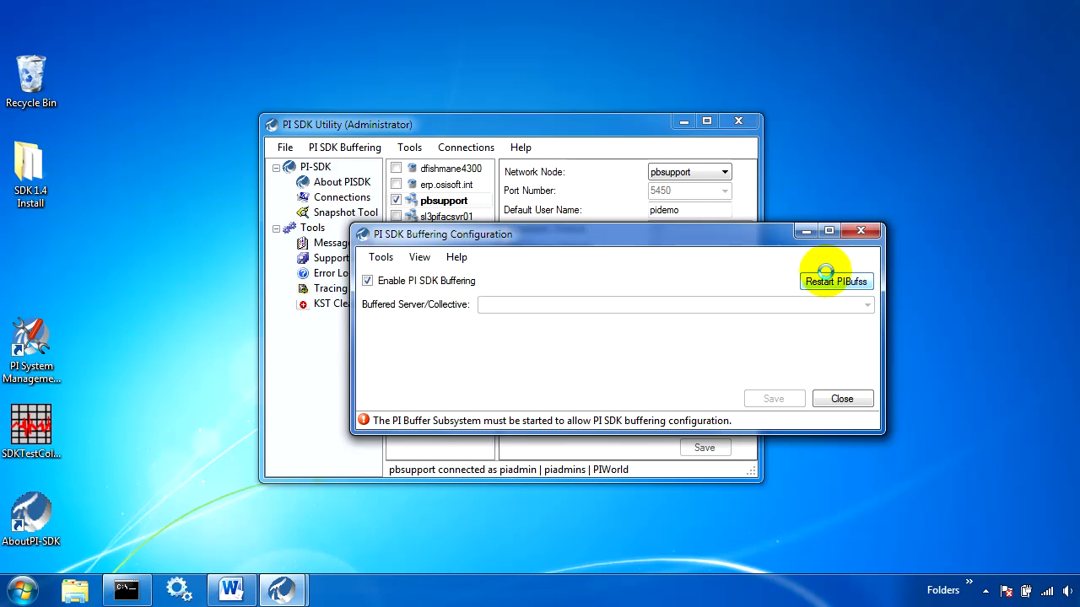
Set the buffered server/collective to pbsupport and save the buffering configuration.
left_click(843, 305)
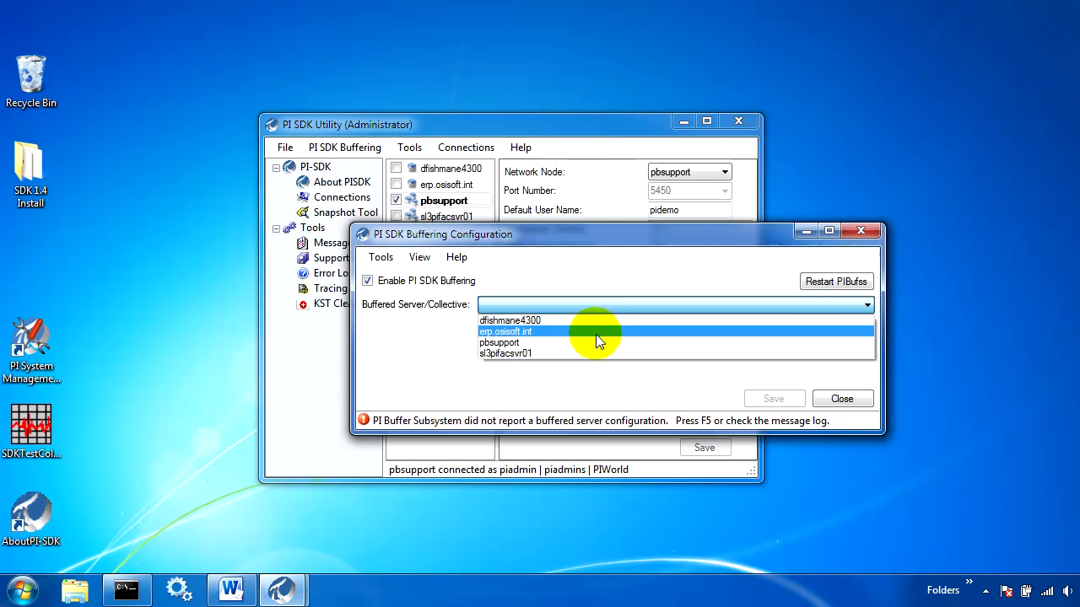
left_click(562, 343)
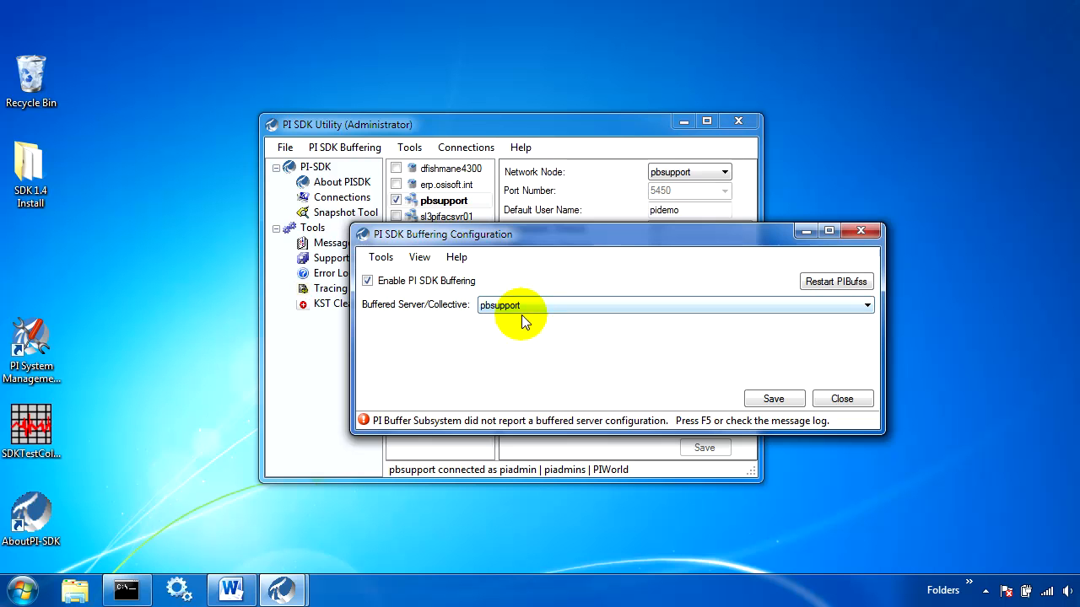
left_click(771, 400)
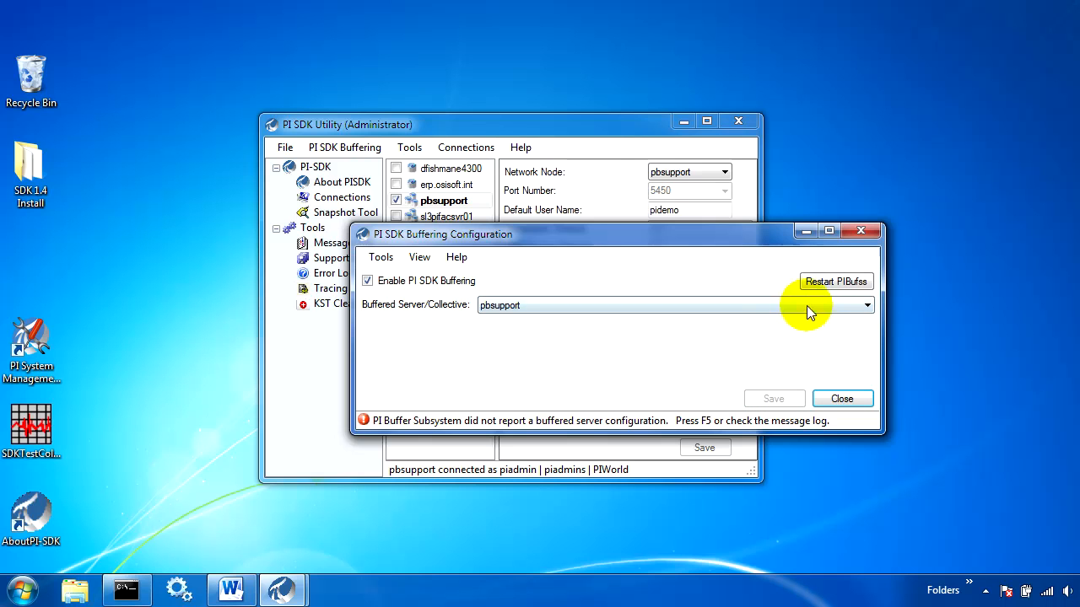
left_click(696, 306)
left_click(650, 342)
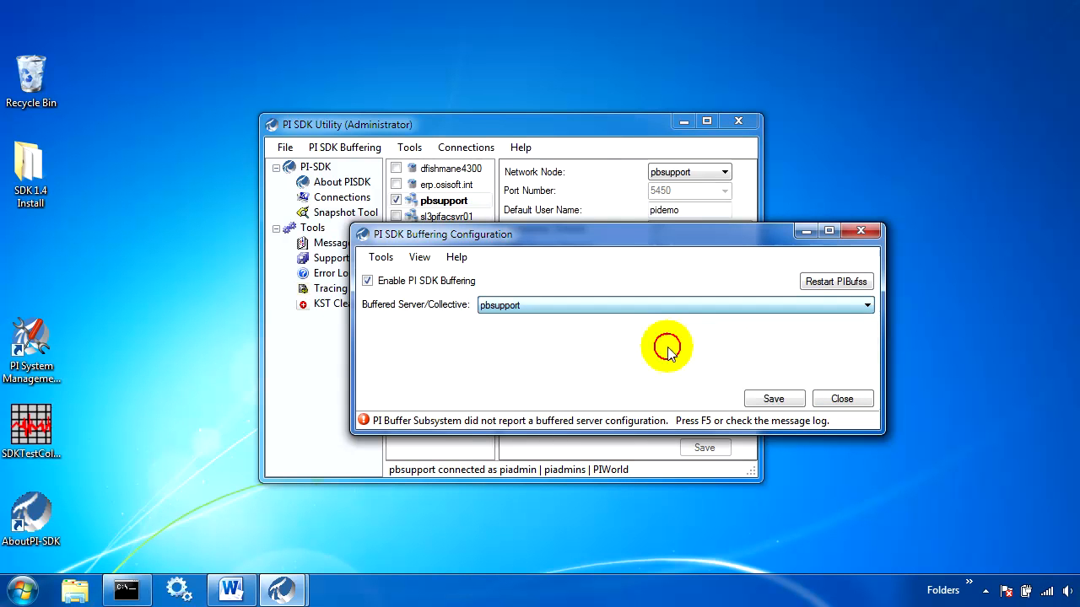
left_click(770, 399)
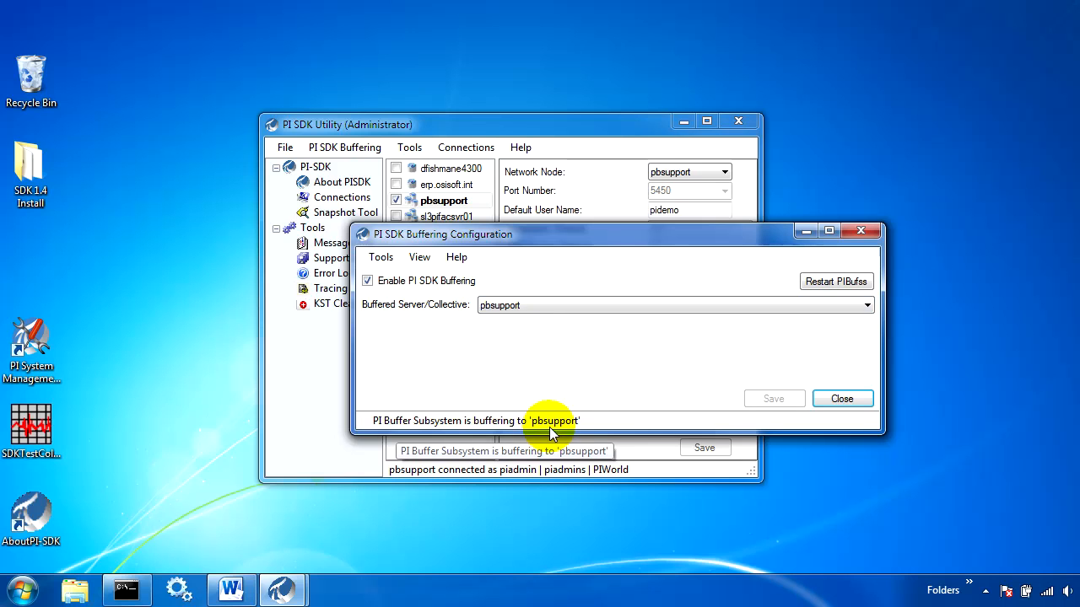
Check the buffered server choices, keep pbsupport selected, close the buffering configuration, and minimize the PI SDK Utility.
left_click(621, 304)
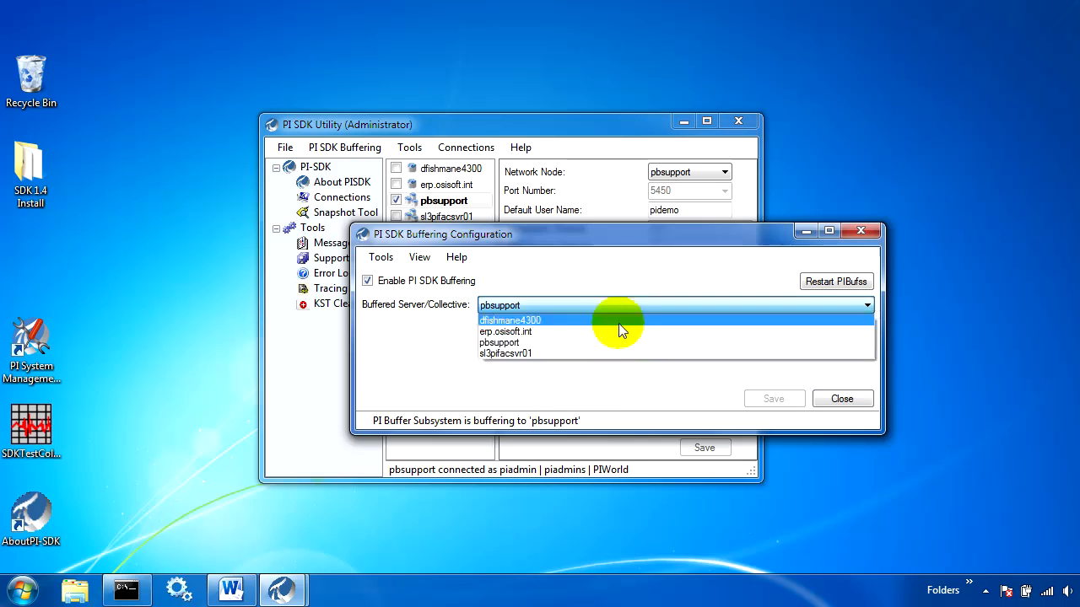
left_click(611, 347)
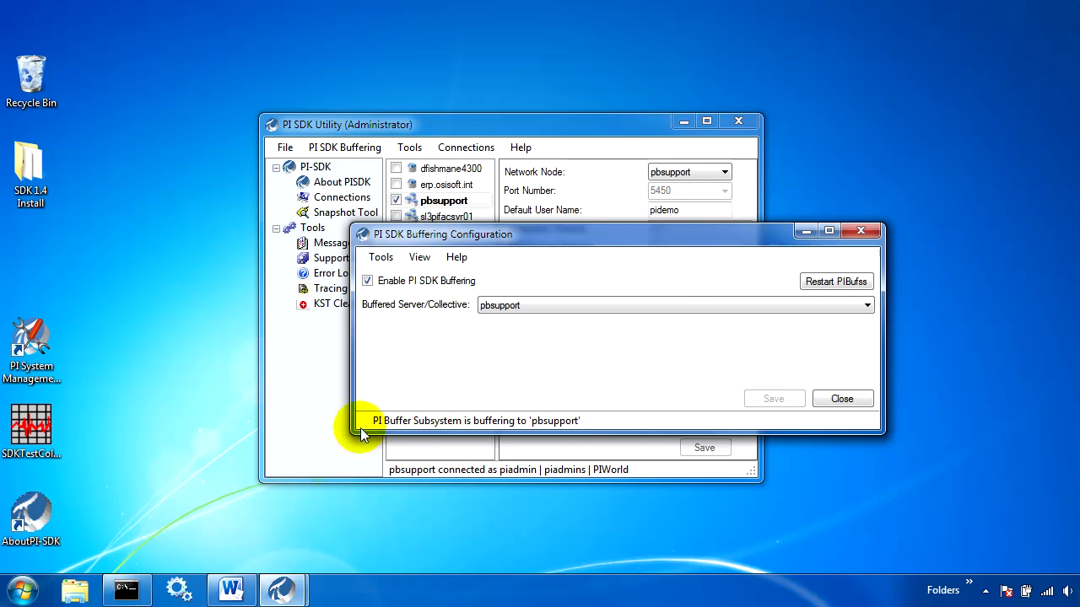
left_click(840, 400)
left_click(684, 121)
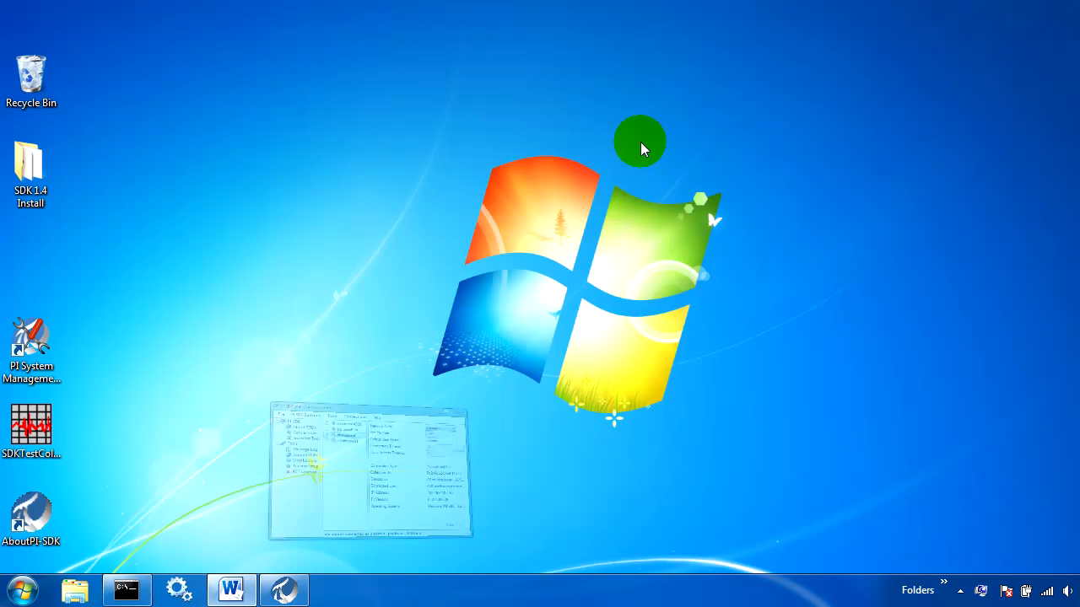
Open PI System Management Tools and expand the Data tools category.
double_click(56, 361)
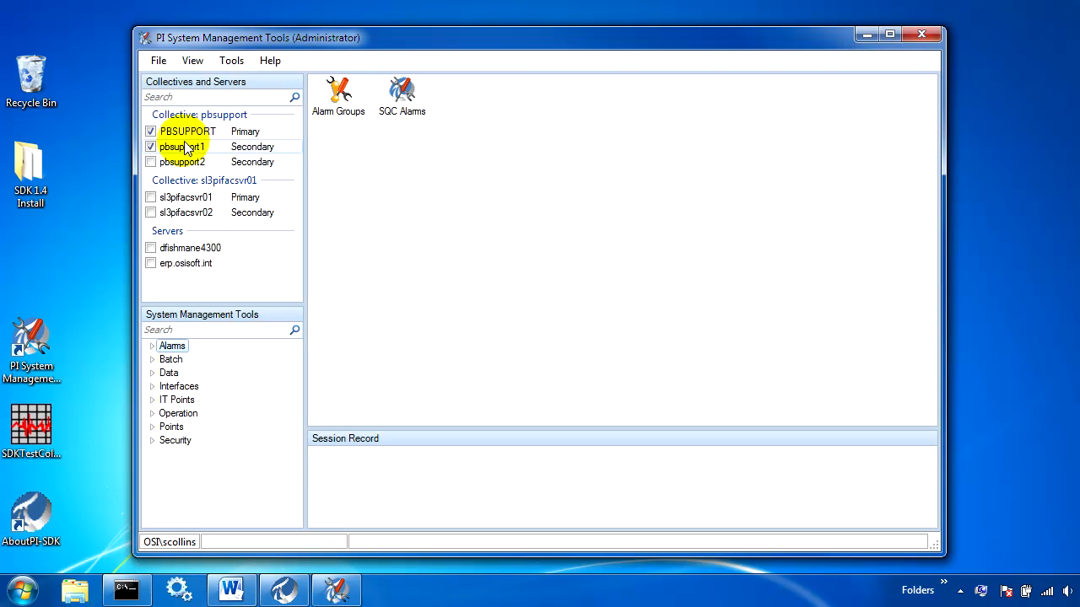
left_click(154, 373)
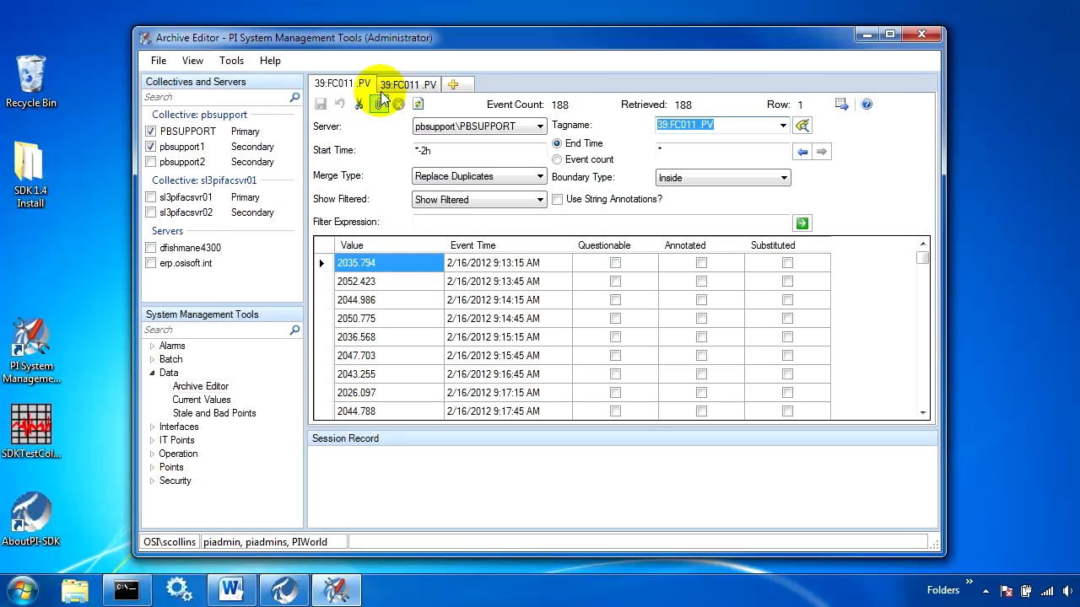
Compare the two Archive Editor views of tag 39:FC011 .PV on PBSUPPORT and pbsupport1, including their server settings.
left_click(590, 146)
left_click(363, 91)
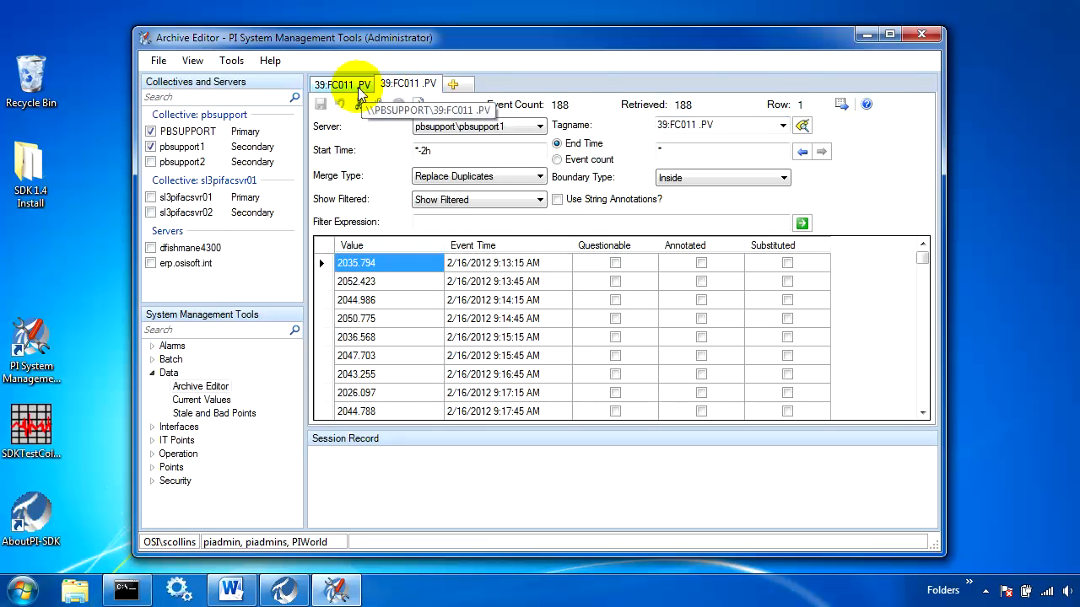
left_click(398, 91)
left_click(368, 92)
left_click(402, 91)
left_click(496, 134)
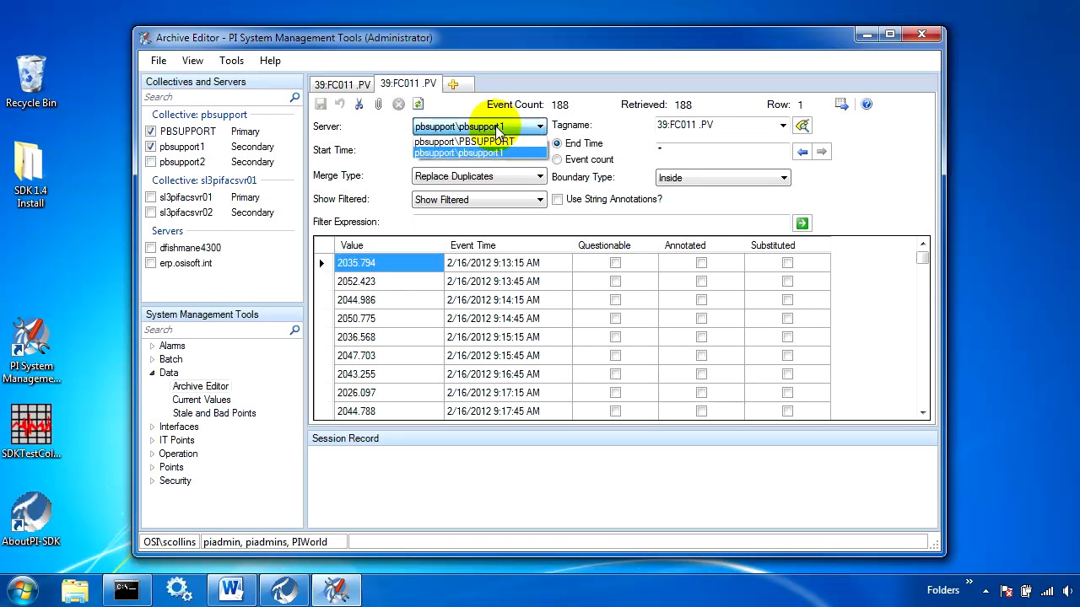
left_click(496, 127)
left_click(341, 84)
Move the PI System Management Tools window aside and open the SDKTestCollective1.PDI display in PI ProcessBook.
left_click_drag(377, 44, 354, 33)
left_click(35, 441)
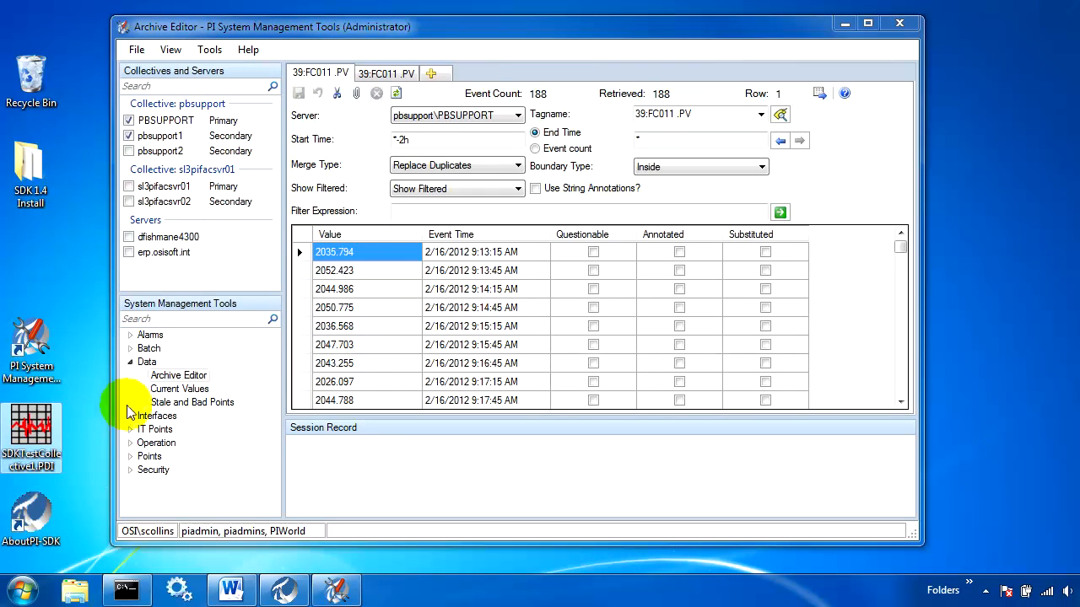
left_click(205, 378)
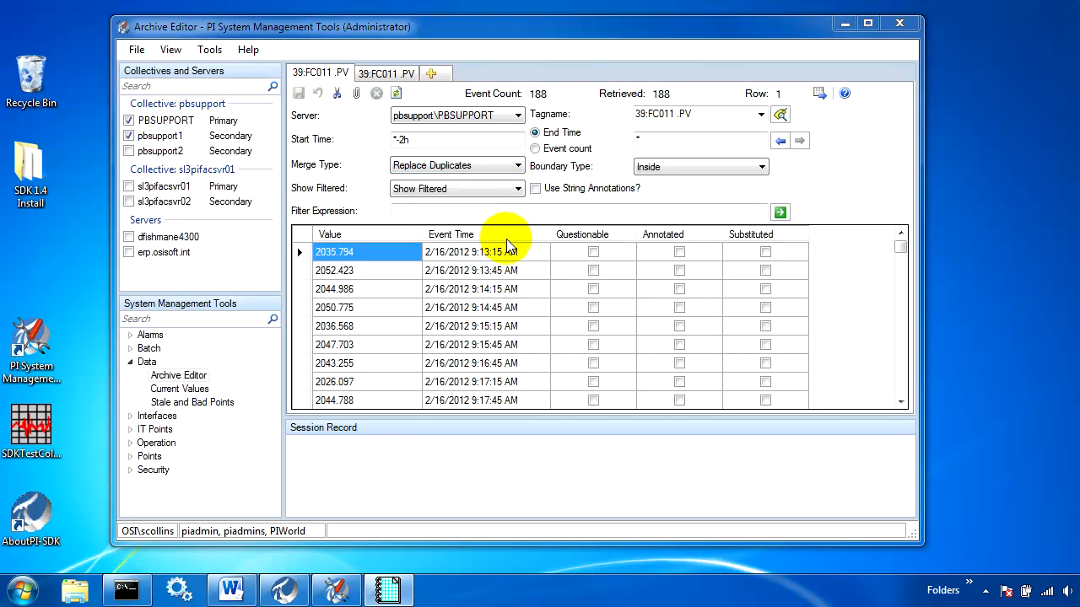
mouse_move(398, 595)
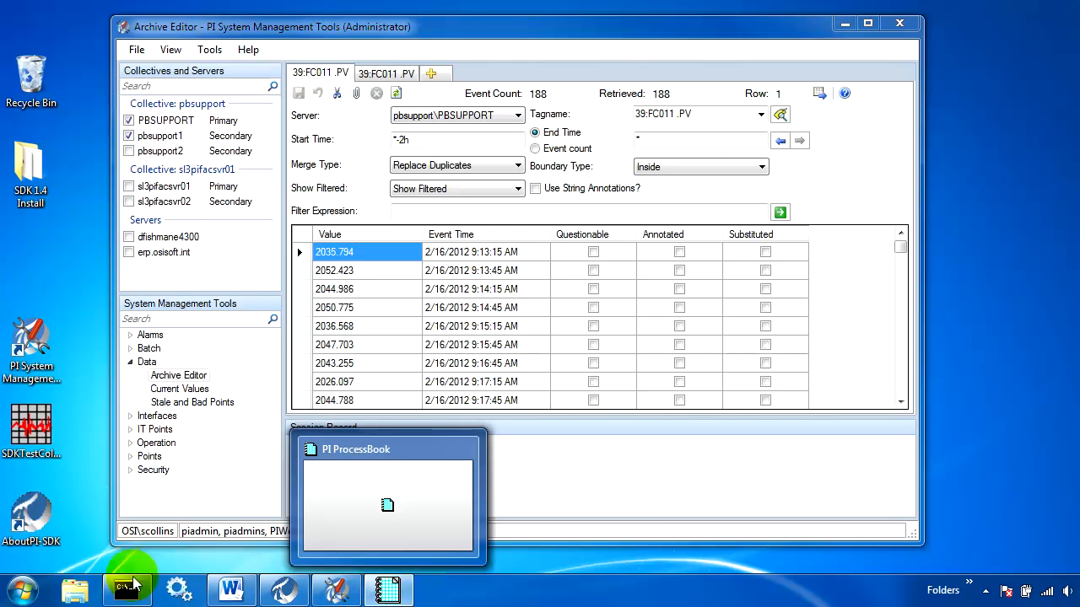
left_click(409, 598)
Open a new Command Prompt window and deselect the trend in the ProcessBook display.
right_click(127, 590)
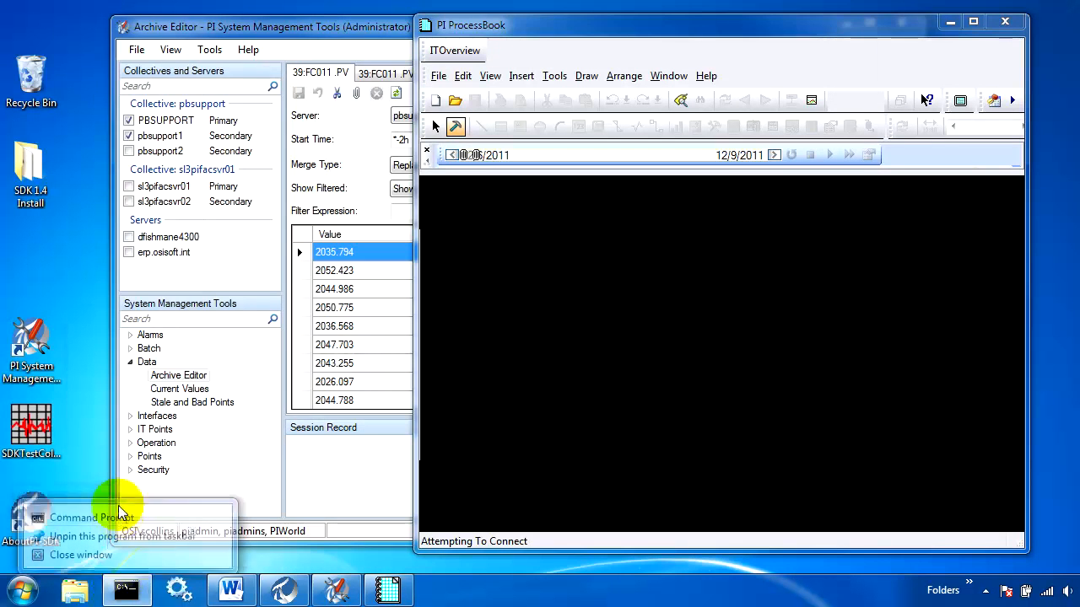
left_click(119, 513)
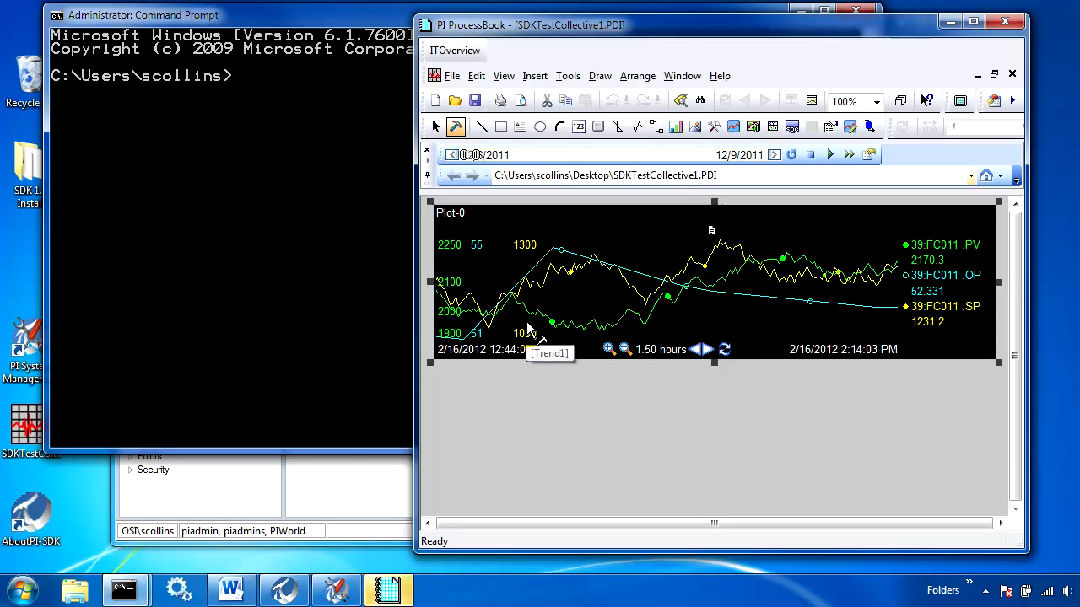
left_click(435, 126)
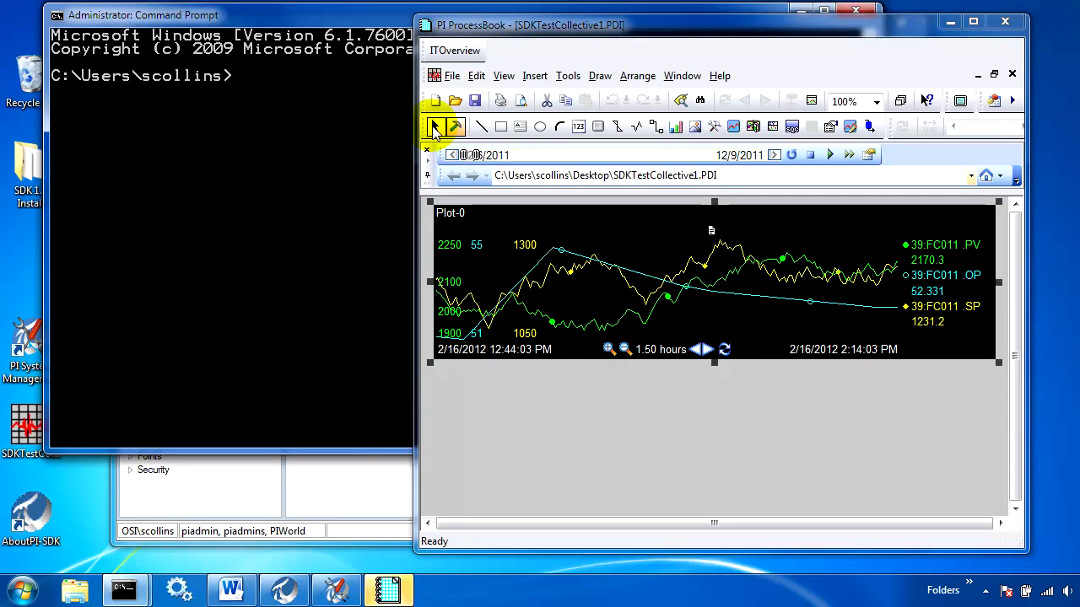
left_click(614, 435)
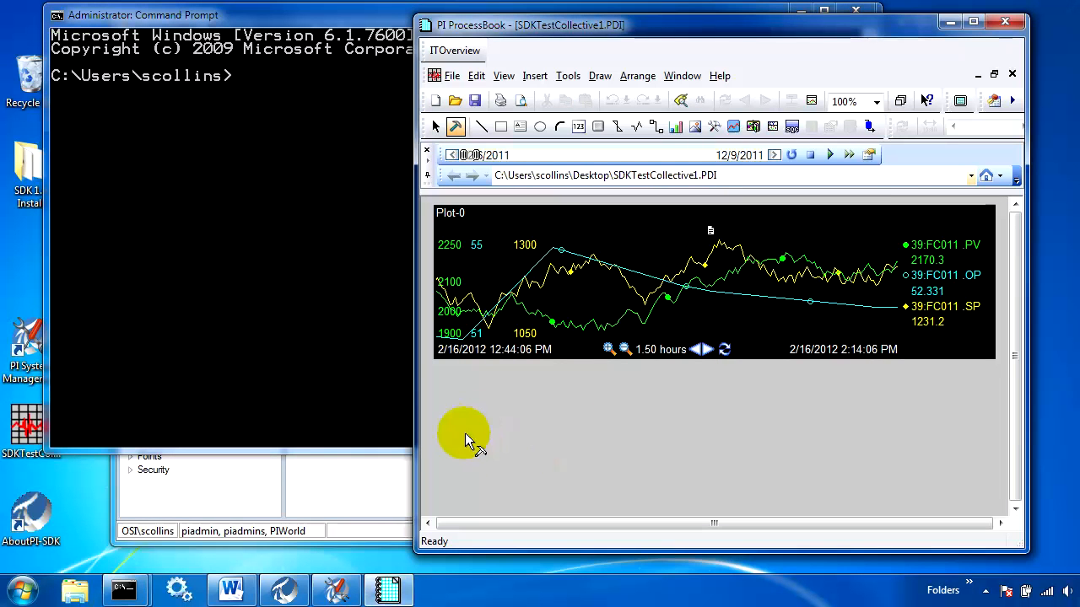
In the Command Prompt, change to the "Program Files"/pipc/bin directory and run pibufss -creg to list client buffer registrations.
left_click(310, 177)
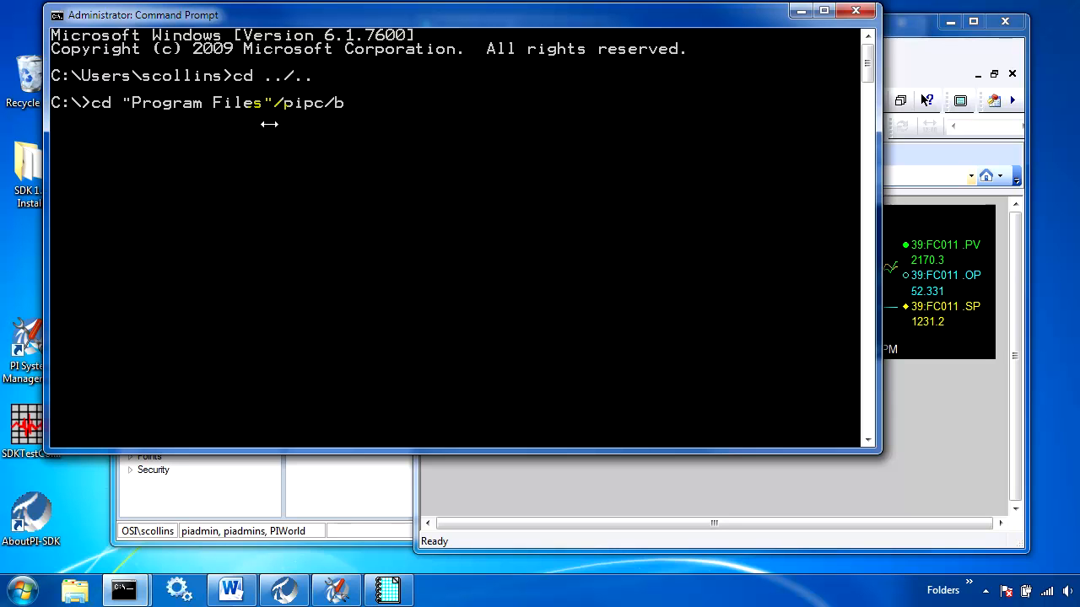
type("bin")
key("Return")
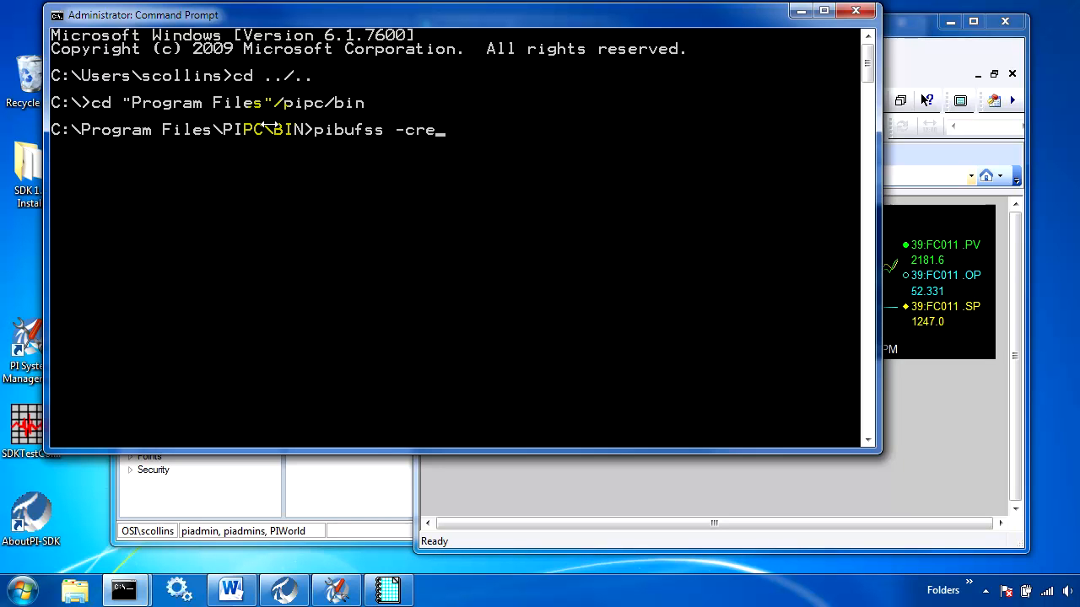
type("pibufss -creg")
key("Return")
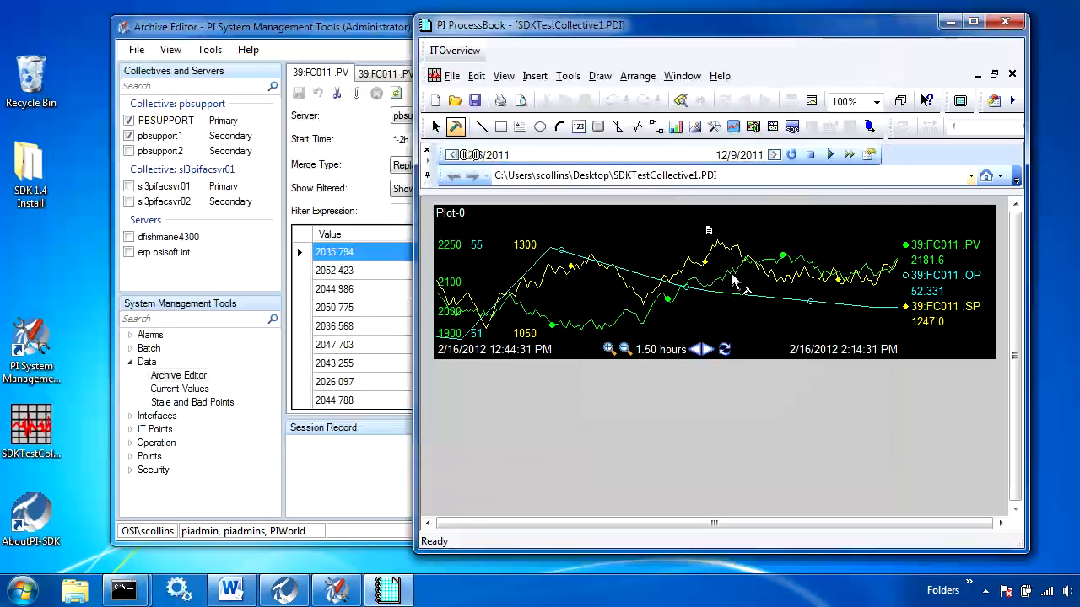
Switch to PI ProcessBook, select the trend in run mode, and choose the 39:FC011 .PV tag as its details data source.
left_click(435, 125)
left_click(732, 283)
left_click(711, 262)
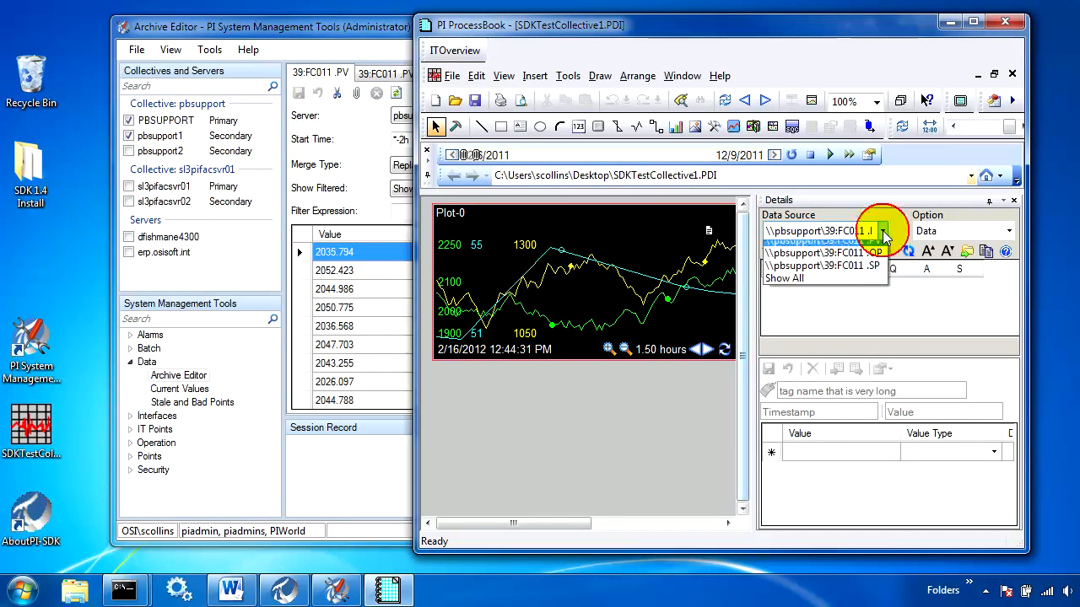
left_click(881, 231)
left_click(881, 250)
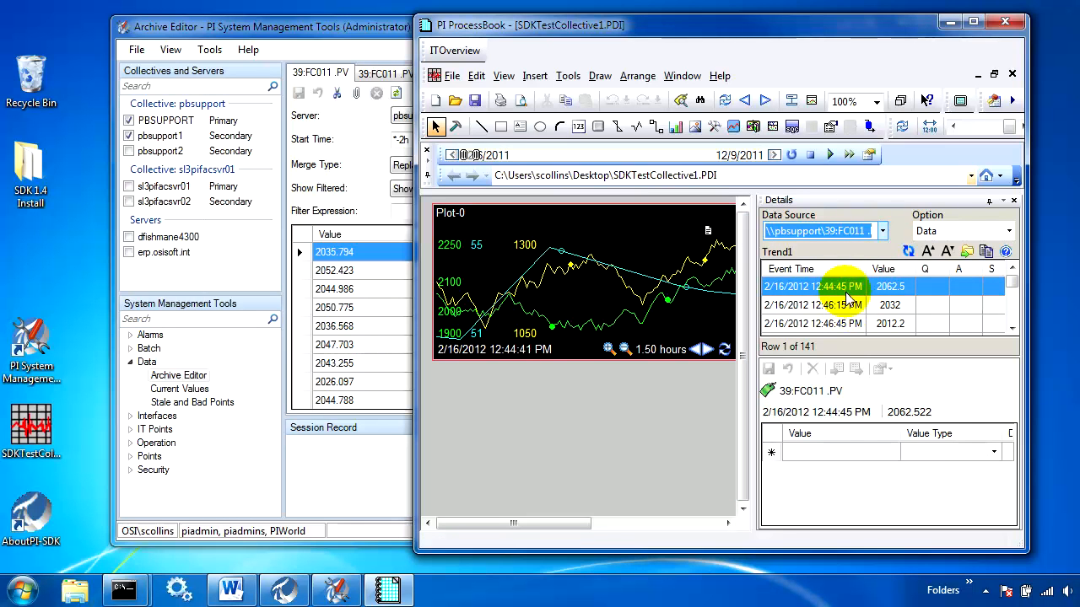
Select the latest 39:FC011 .PV event, 2/16/2012 2:14:15 PM, and enter the annotation TestBufferAnnotation.
left_click_drag(1011, 283, 1013, 331)
left_click(846, 324)
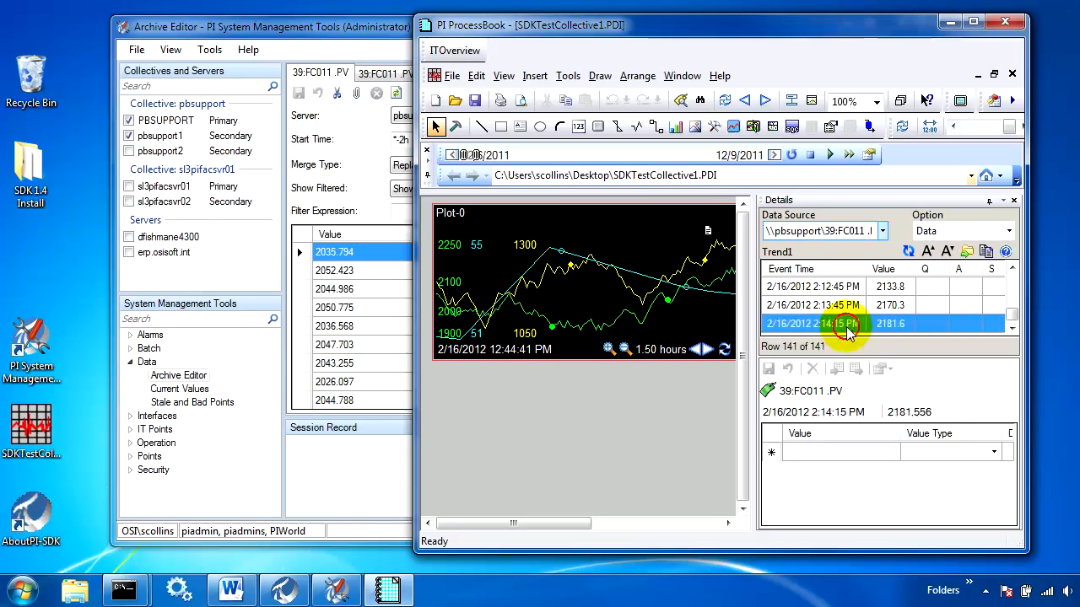
left_click(815, 453)
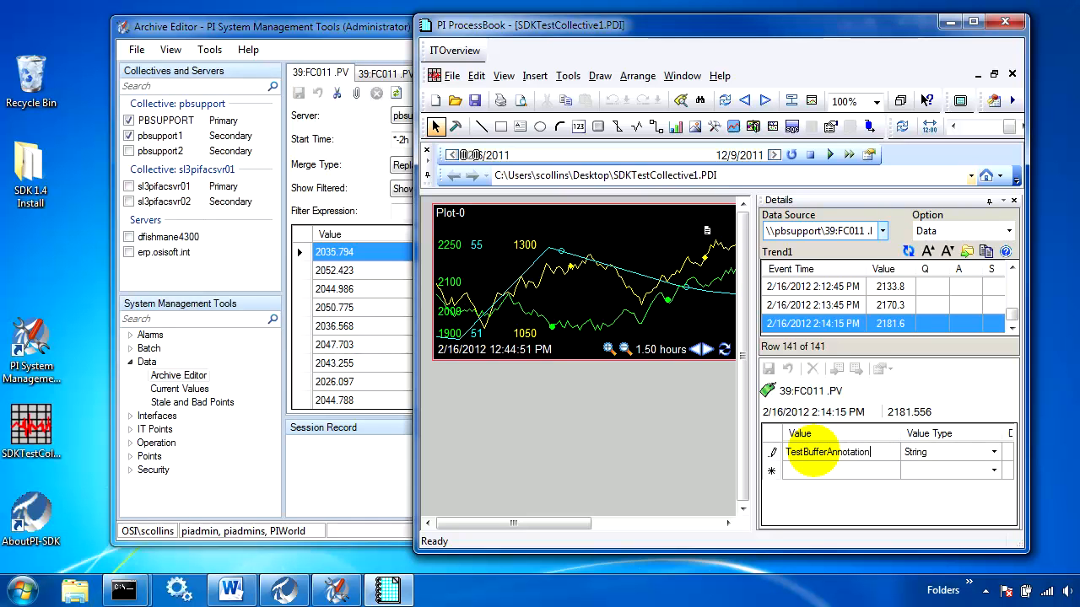
key("Return")
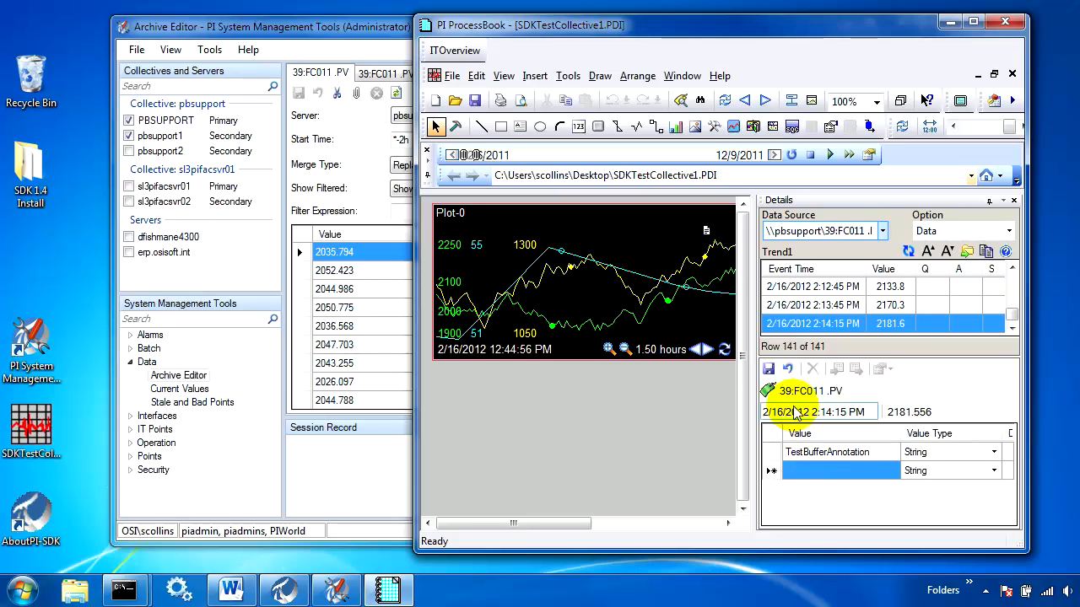
Save the ProcessBook annotation, then switch to PI System Management Tools and refresh the 39:FC011 .PV archive events for PBSUPPORT and pbsupport1.
left_click(769, 369)
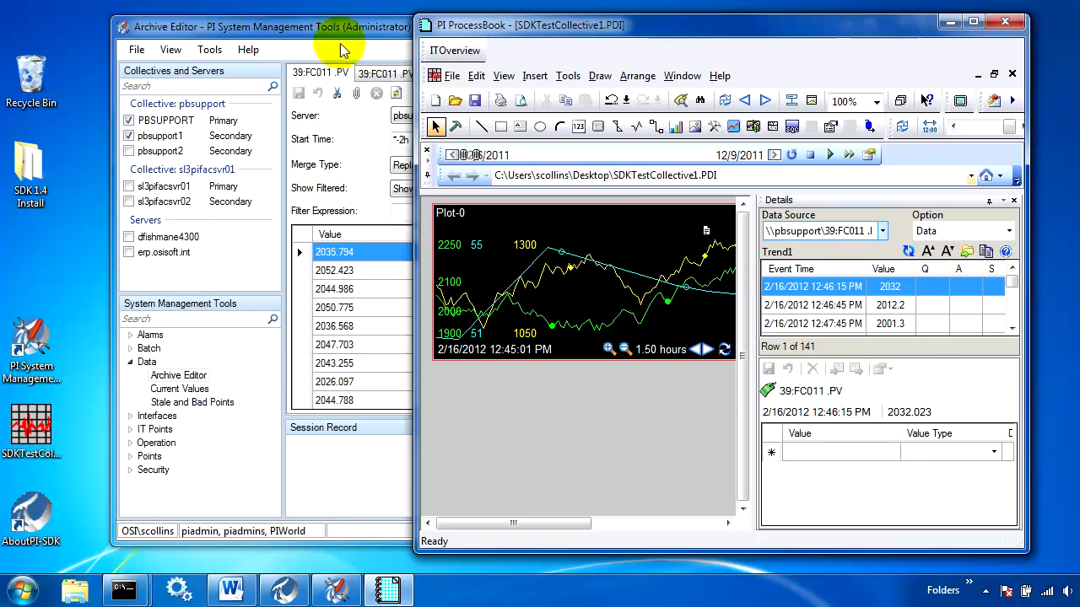
left_click(308, 52)
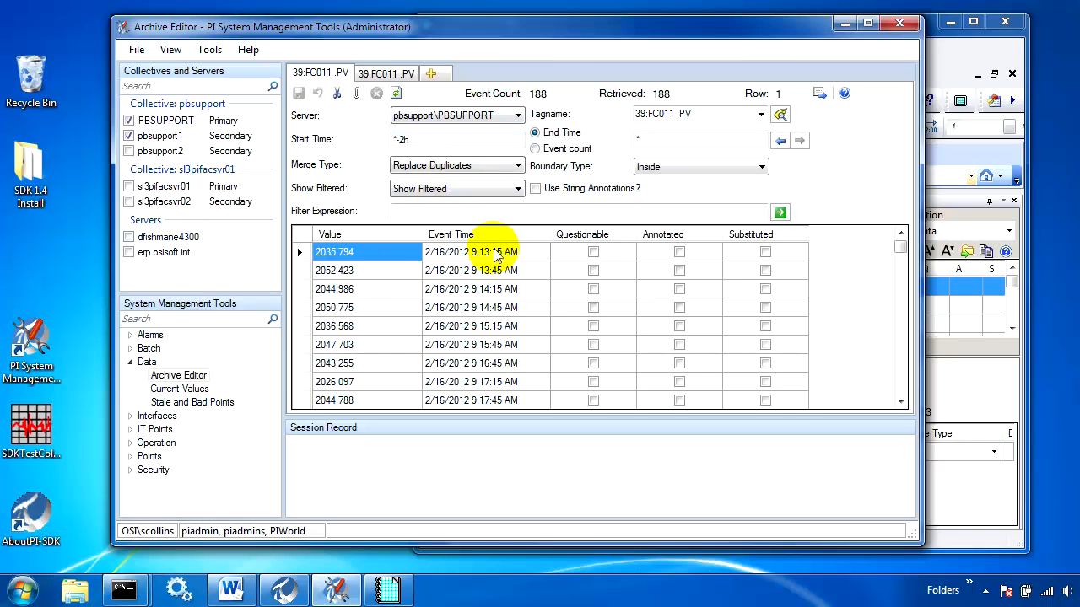
left_click_drag(900, 246, 894, 404)
left_click(397, 93)
left_click(402, 74)
left_click(395, 93)
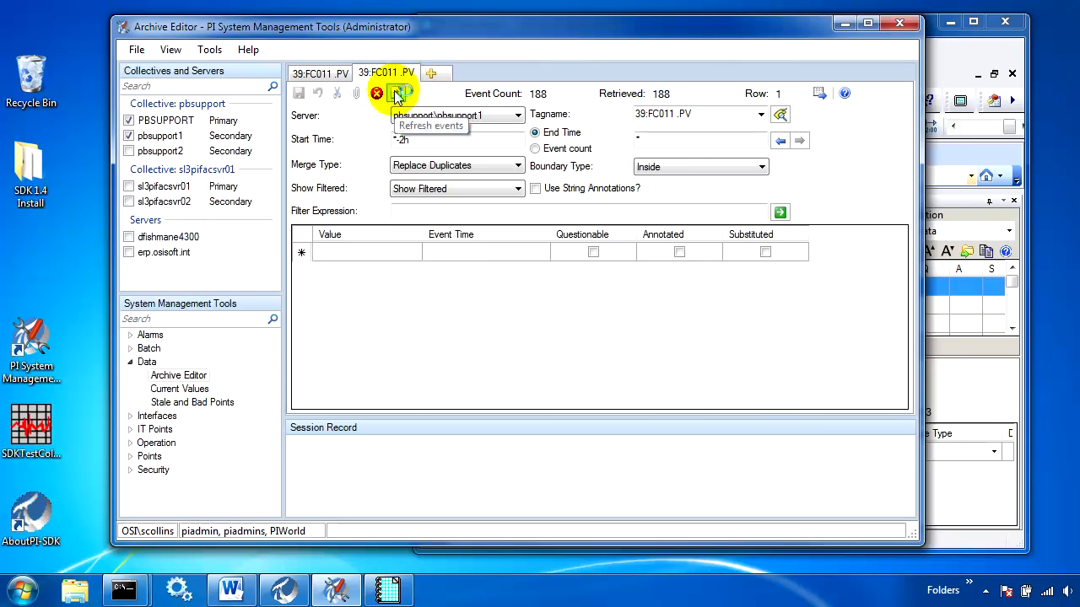
Compare the Annotated flag of the 2/16/2012 11:14:15 AM event between the PBSUPPORT and pbsupport1 archives.
left_click(319, 75)
left_click_drag(901, 246, 901, 403)
left_click(385, 72)
left_click_drag(897, 265, 904, 405)
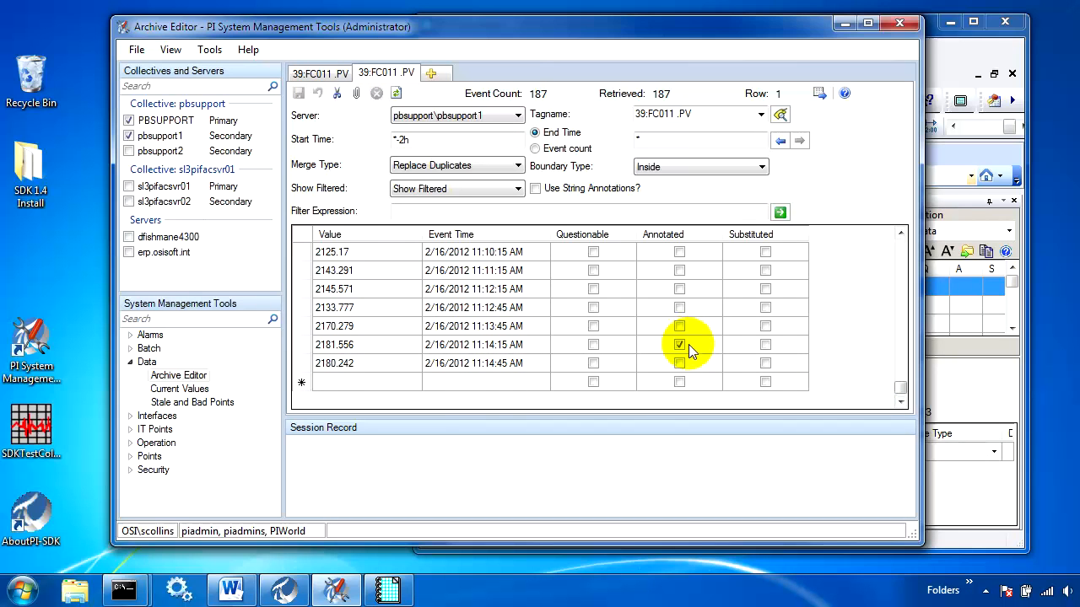
left_click(341, 75)
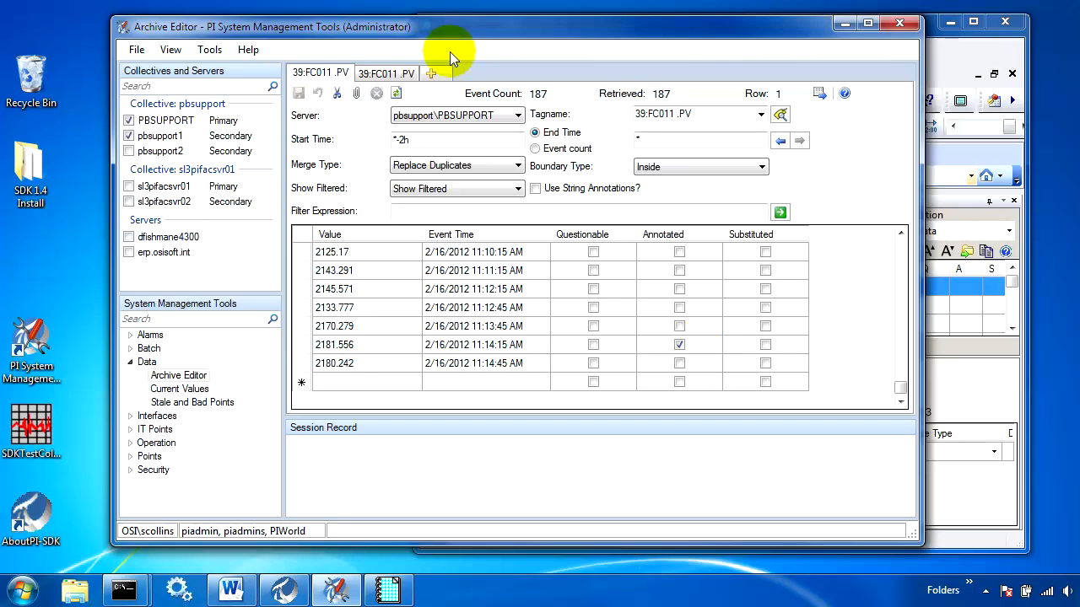
left_click(386, 73)
left_click(357, 74)
left_click(316, 73)
left_click(380, 75)
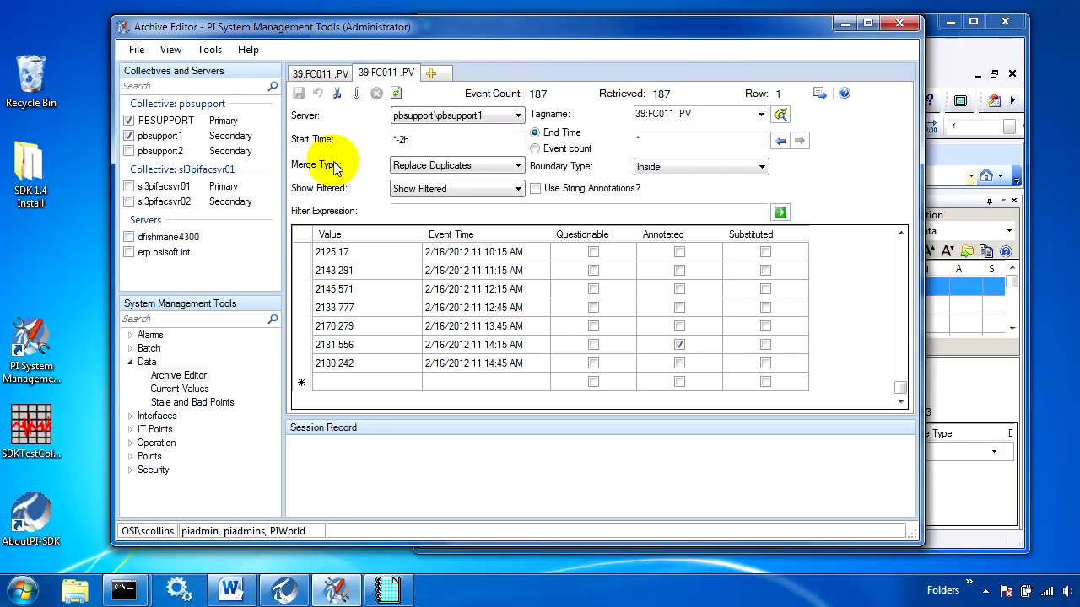
left_click(183, 124)
On PBSUPPORT, add and save the string annotation SMTAnnotation_NoFanning on the 2/16/2012 11:13:45 AM event, then close the annotations editor.
left_click(319, 74)
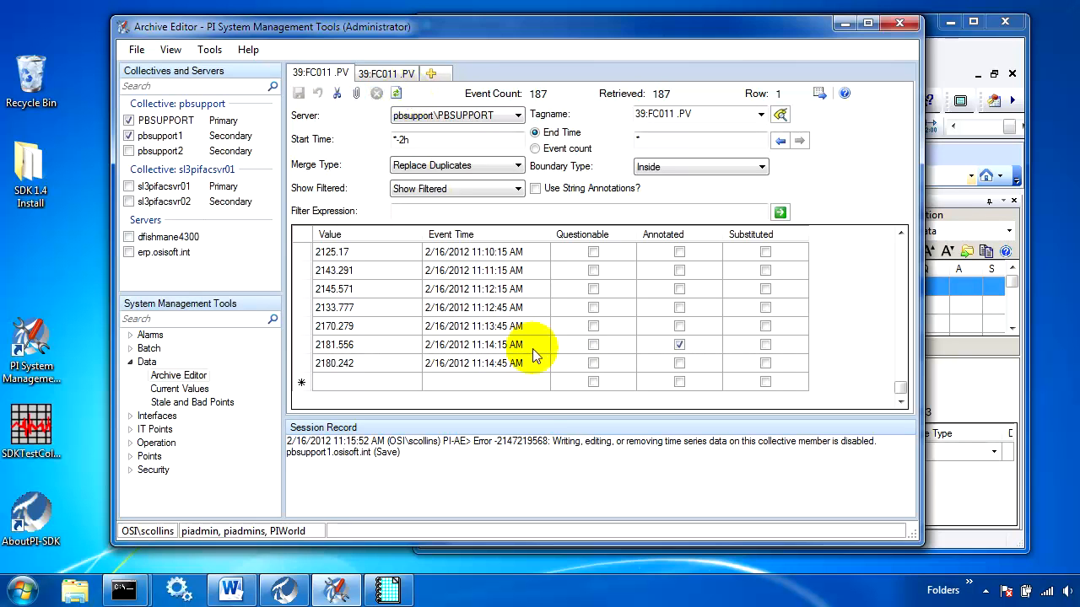
right_click(369, 330)
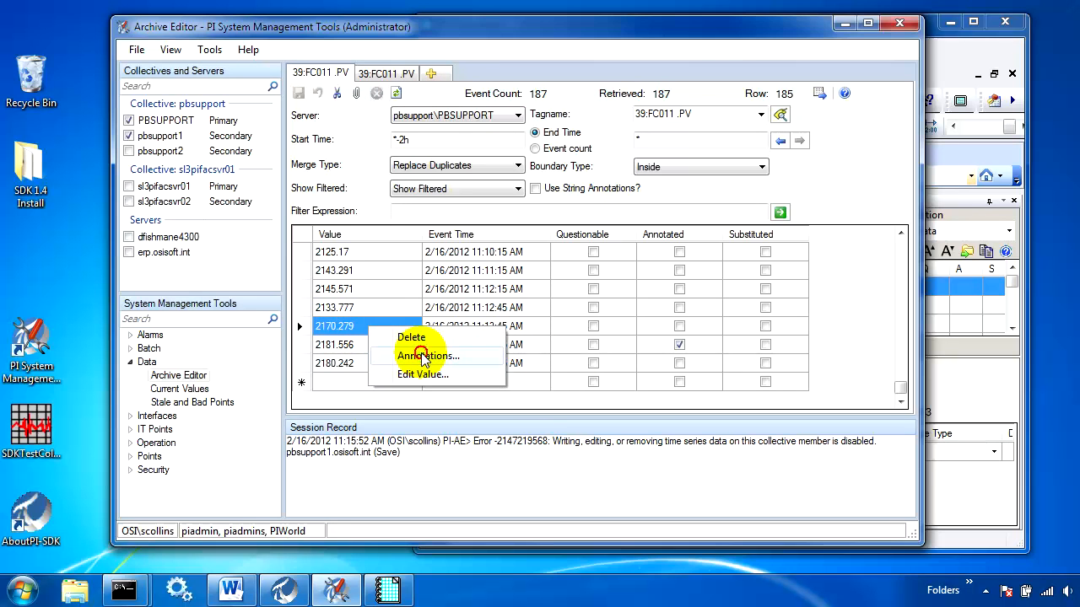
left_click(426, 356)
left_click(369, 292)
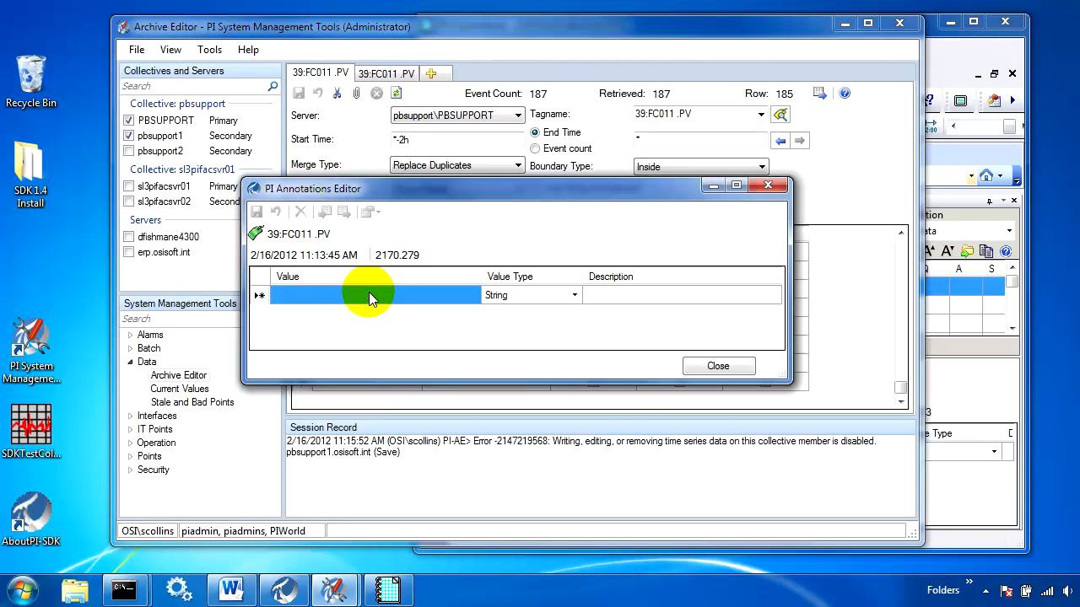
type("SMTAnnotation_NoFanning")
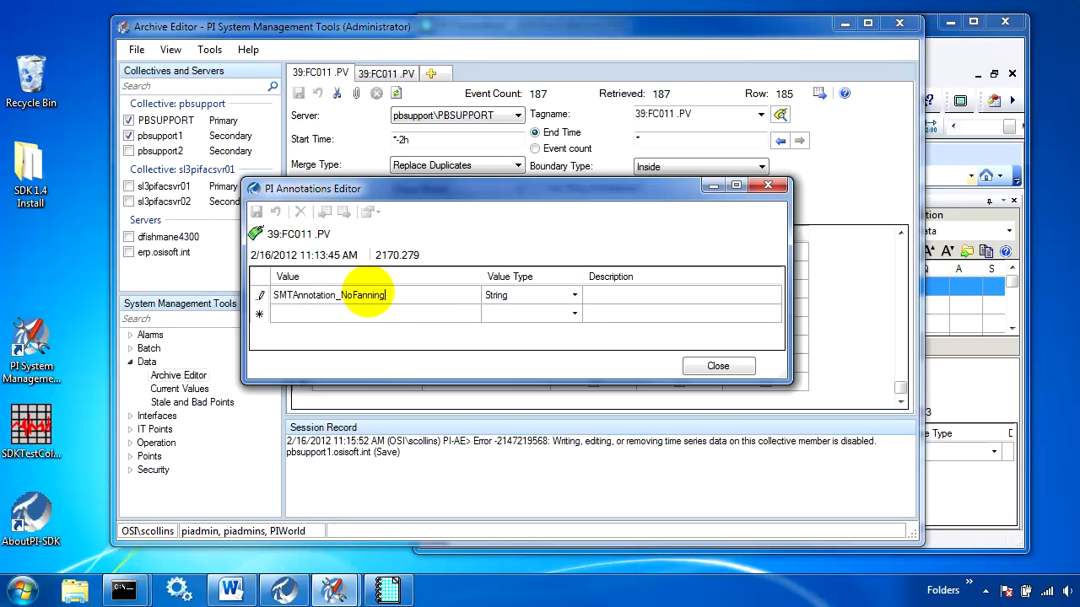
key("Return")
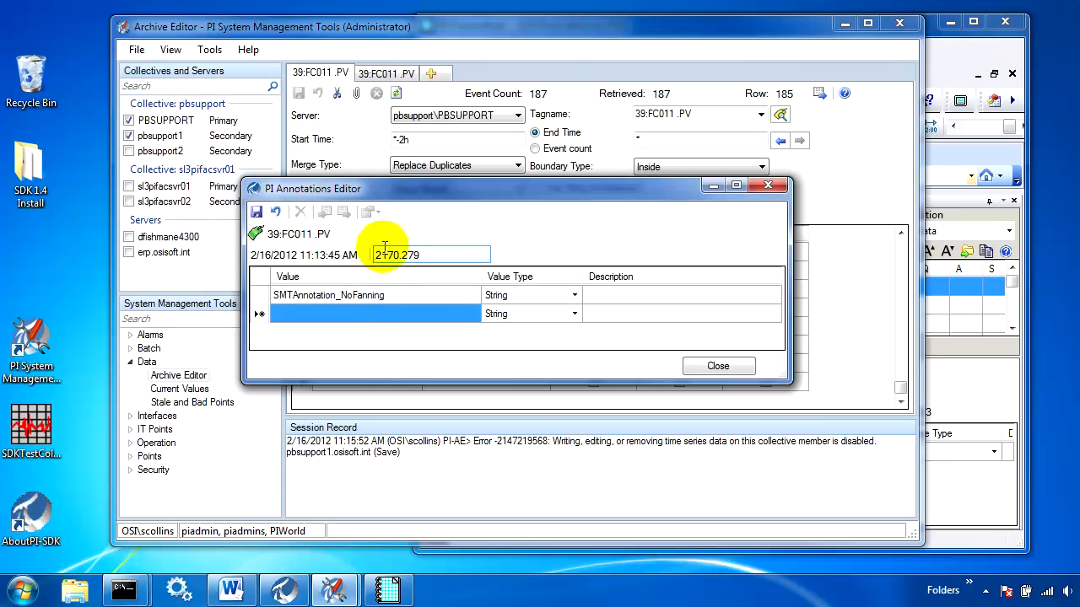
left_click(258, 212)
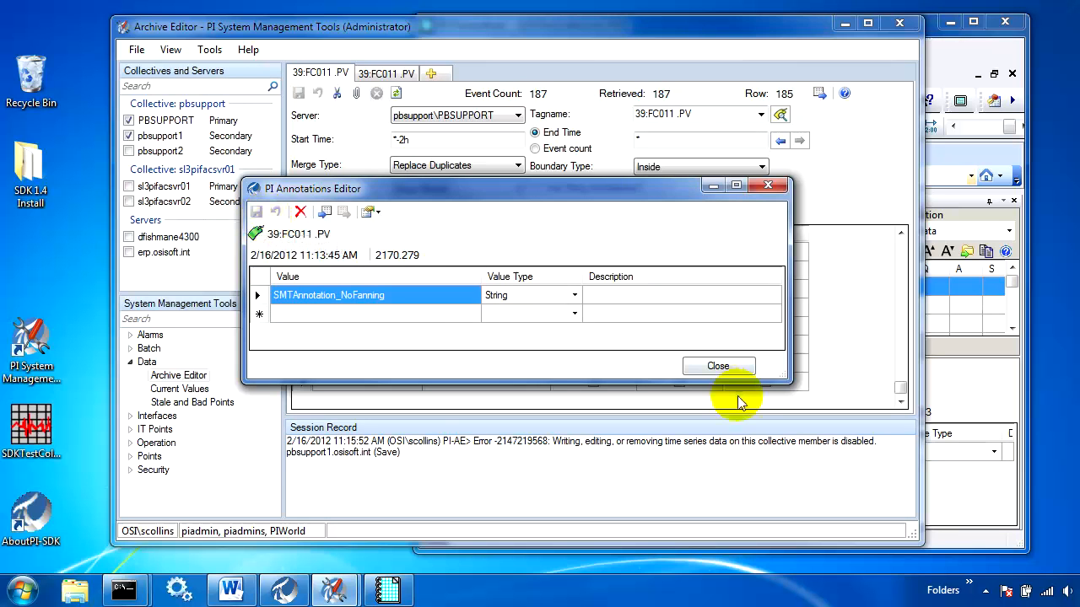
left_click(724, 370)
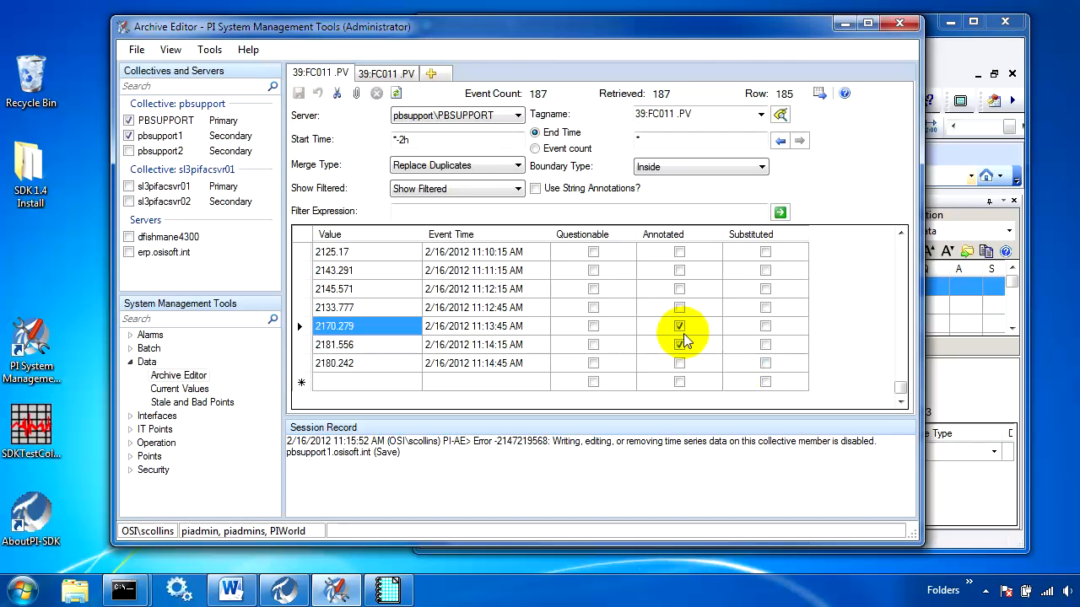
Refresh the pbsupport1 and PBSUPPORT events and check the Annotated flags of the 11:13:45 AM and 11:14:15 AM events on each.
left_click(386, 73)
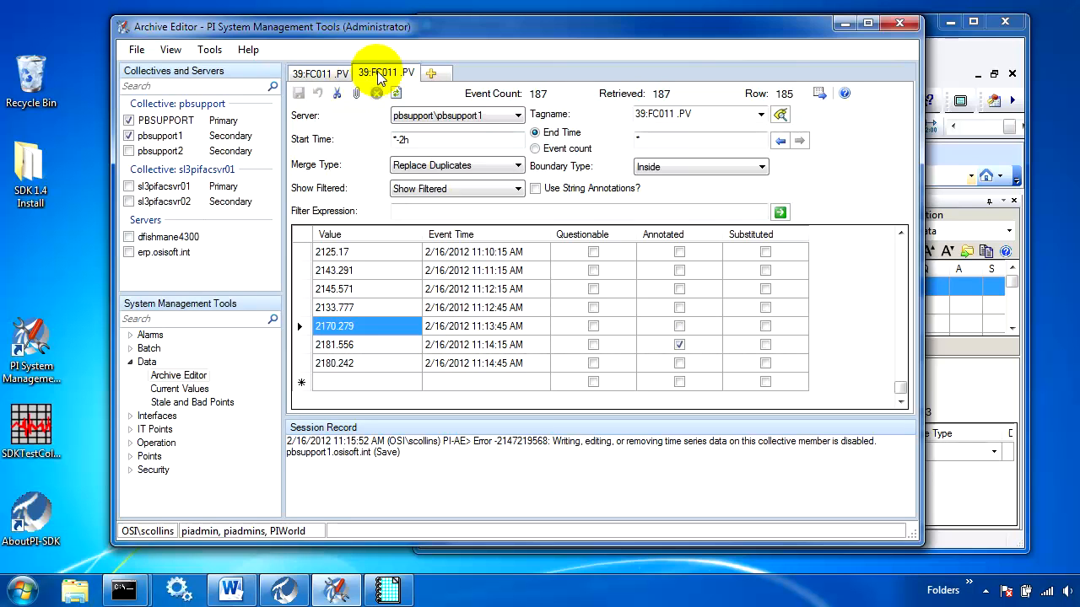
left_click(397, 93)
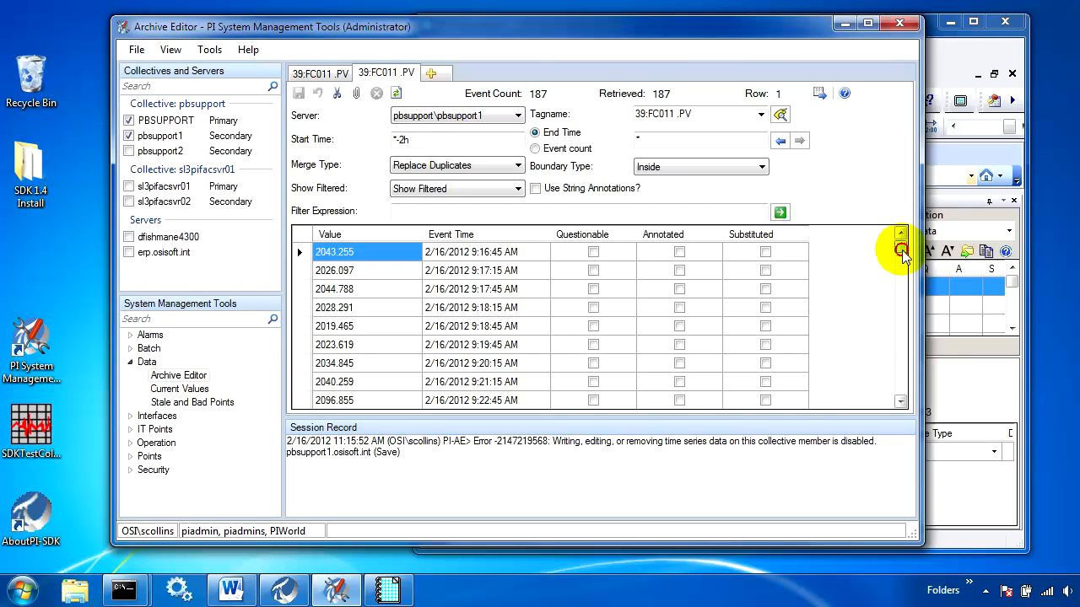
left_click_drag(901, 239, 903, 414)
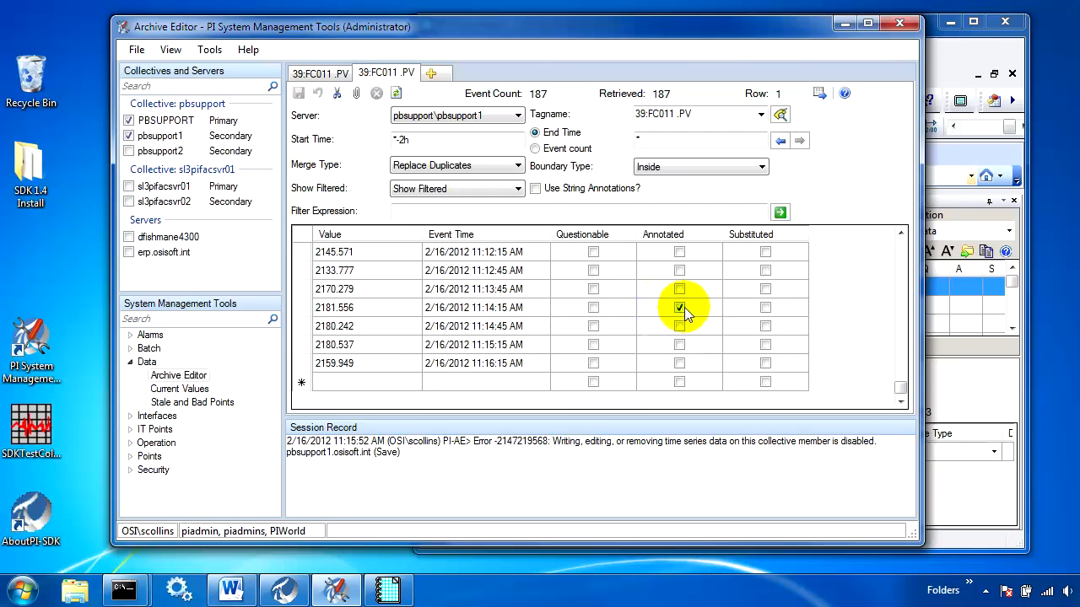
left_click(320, 72)
left_click(400, 93)
left_click_drag(900, 241, 900, 390)
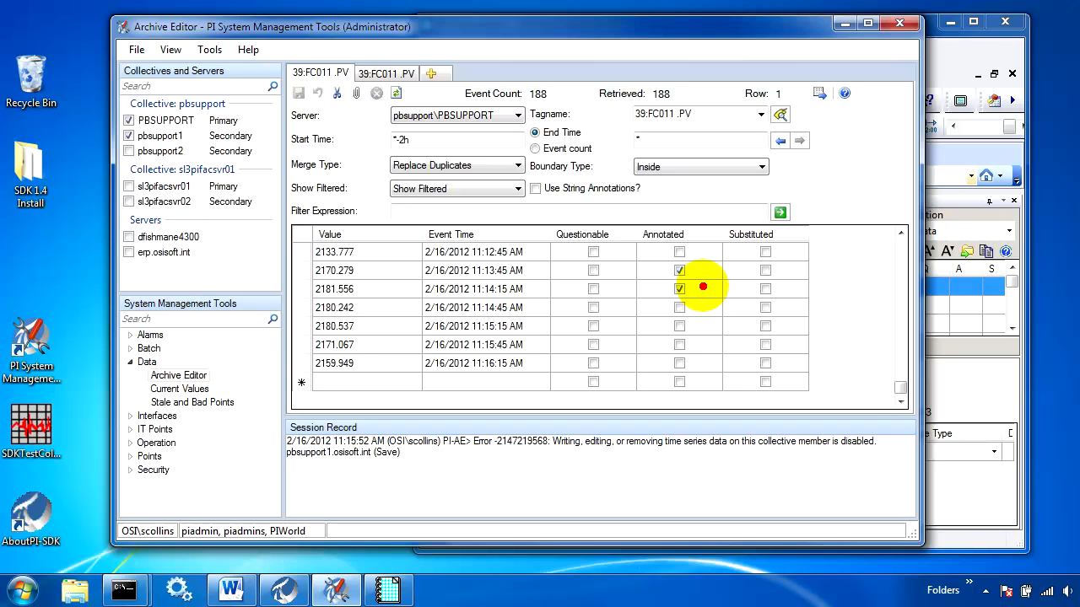
left_click_drag(704, 291, 783, 376)
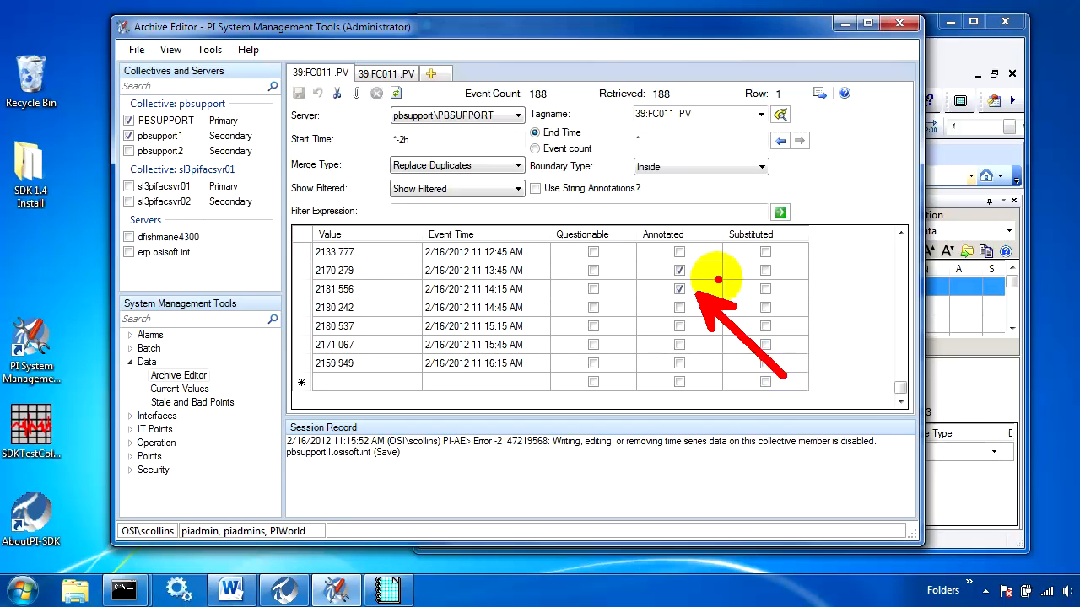
left_click_drag(710, 270, 867, 270)
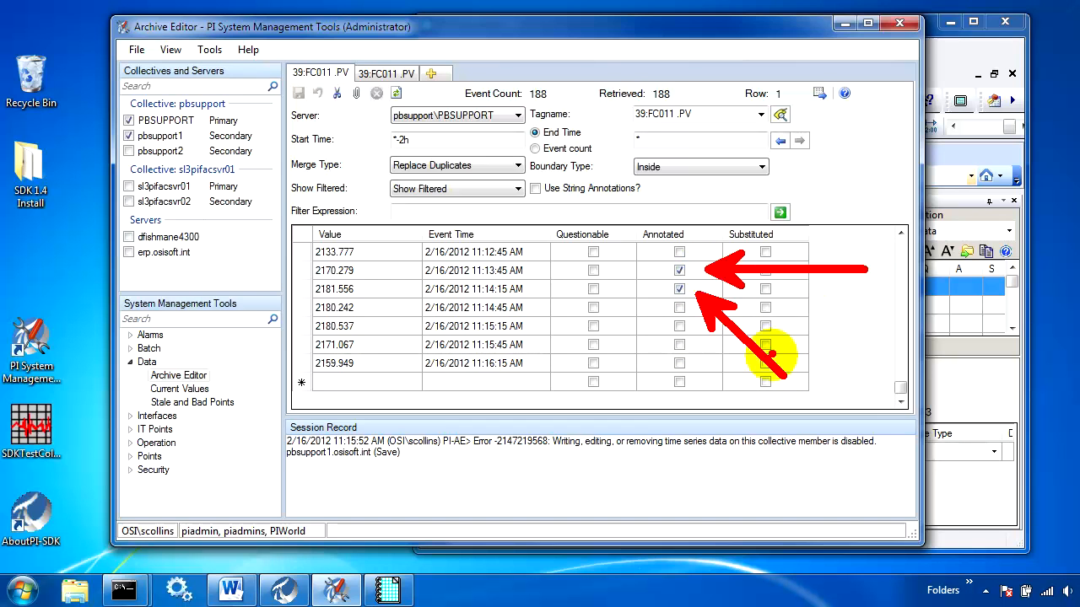
key("Escape")
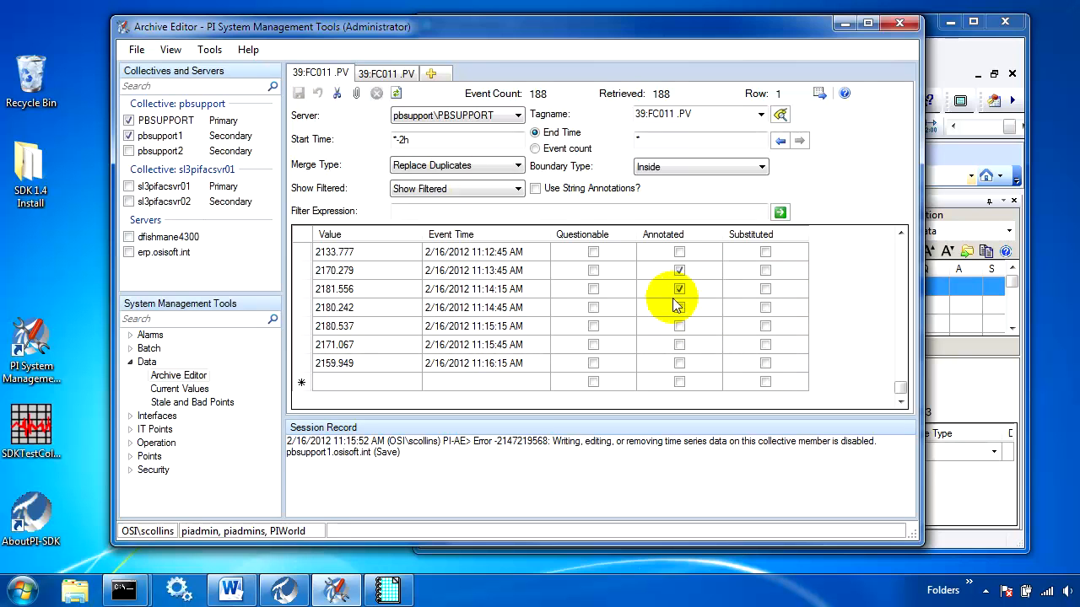
left_click(388, 74)
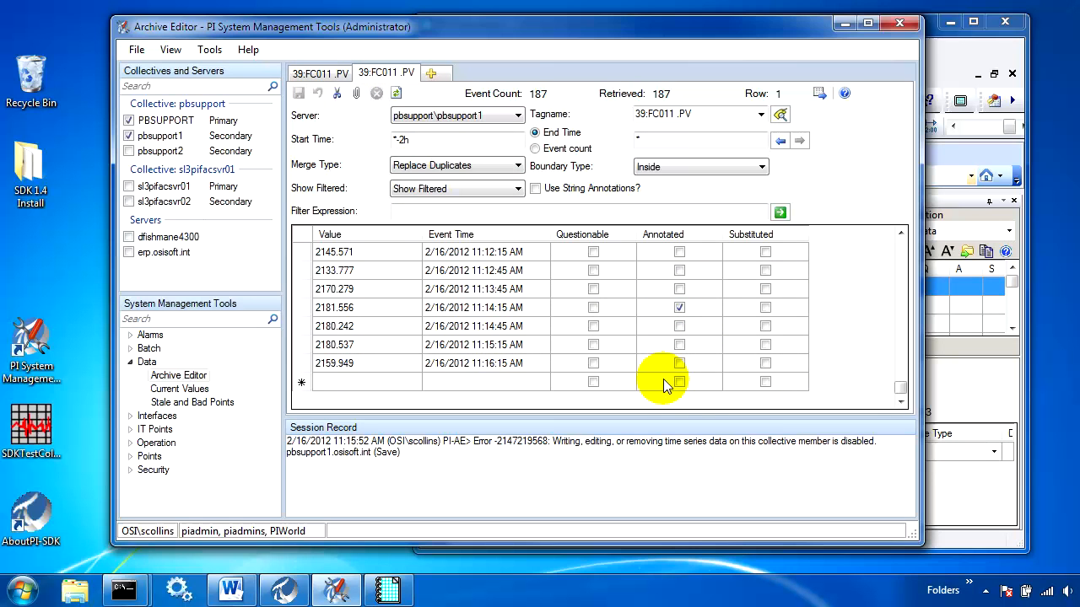
left_click_drag(699, 312, 910, 395)
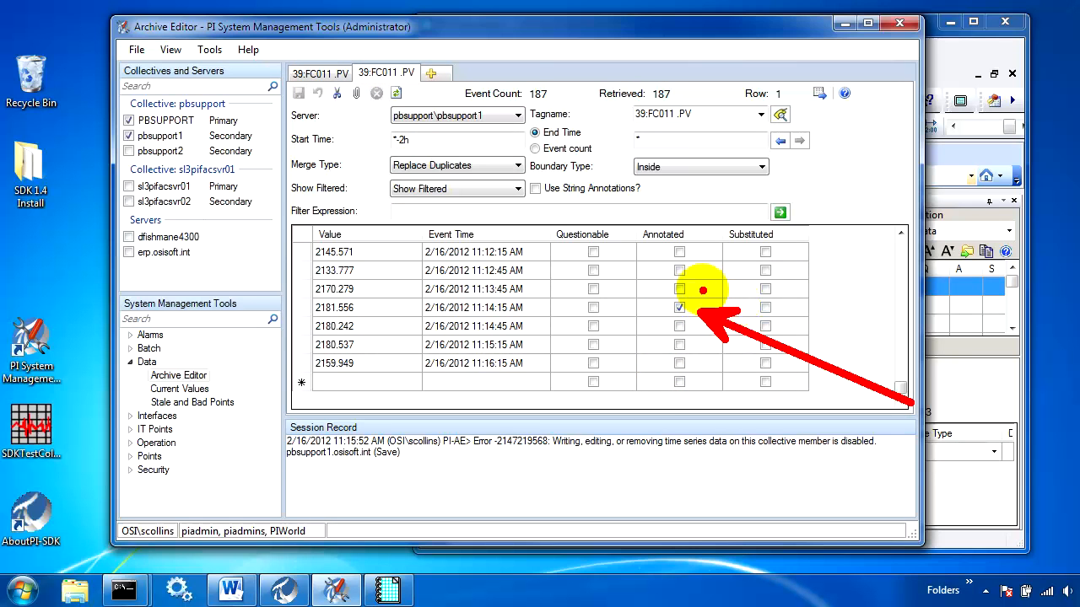
left_click_drag(701, 289, 865, 243)
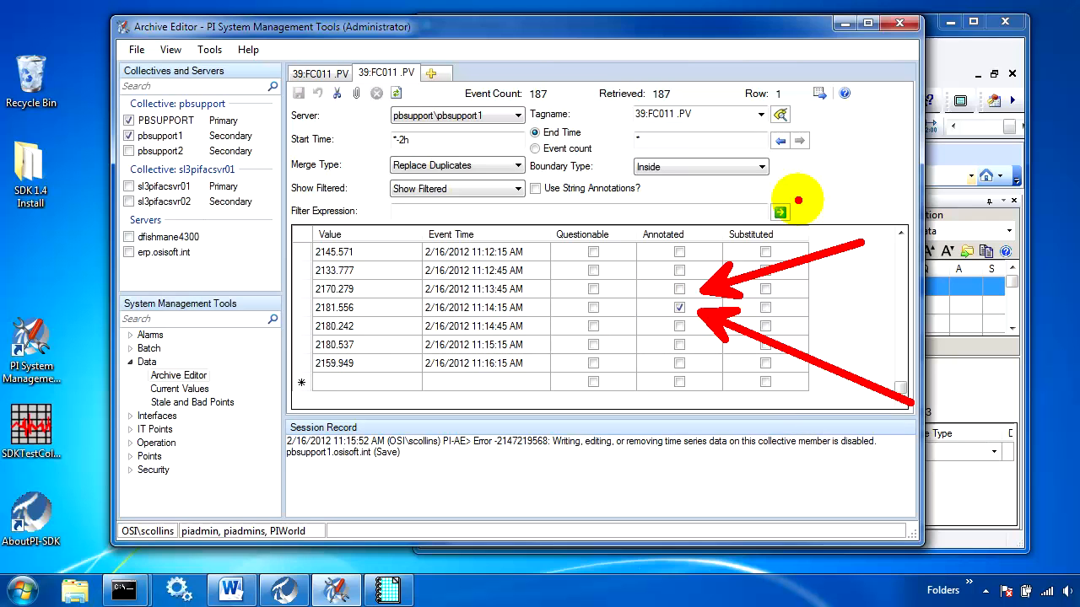
key("Escape")
Switch to the Command Prompt holding the pibufss -creg output and review each application's buffer mode and target member.
mouse_move(124, 588)
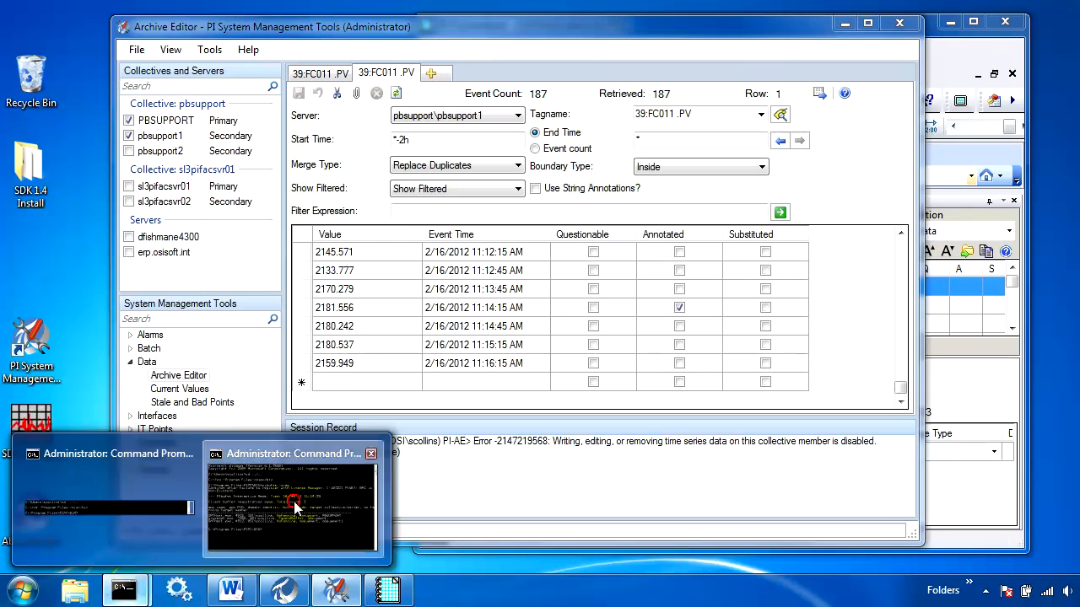
left_click(296, 501)
left_click(148, 541)
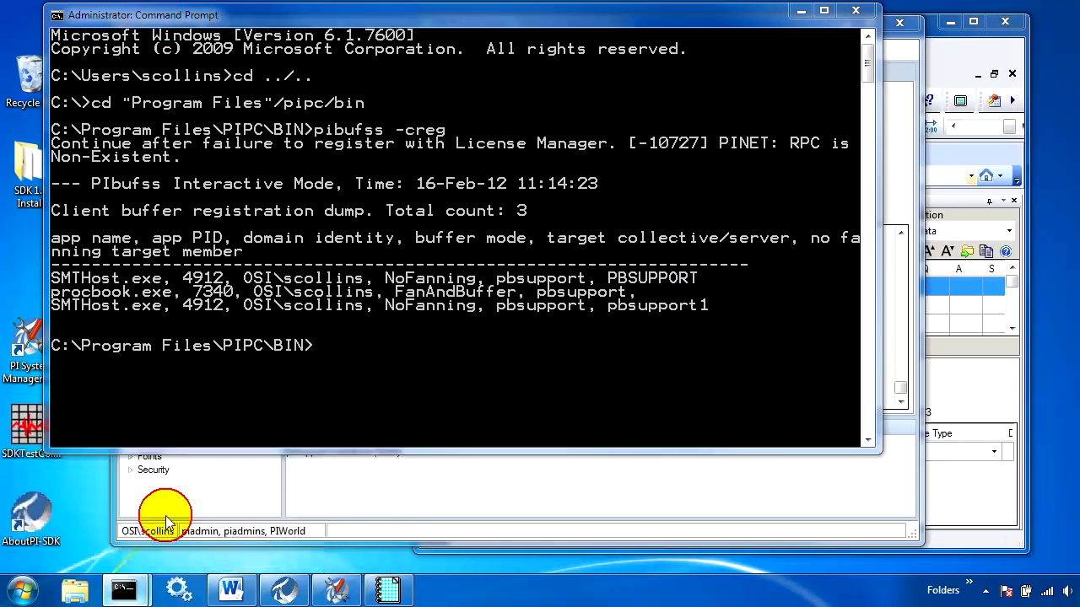